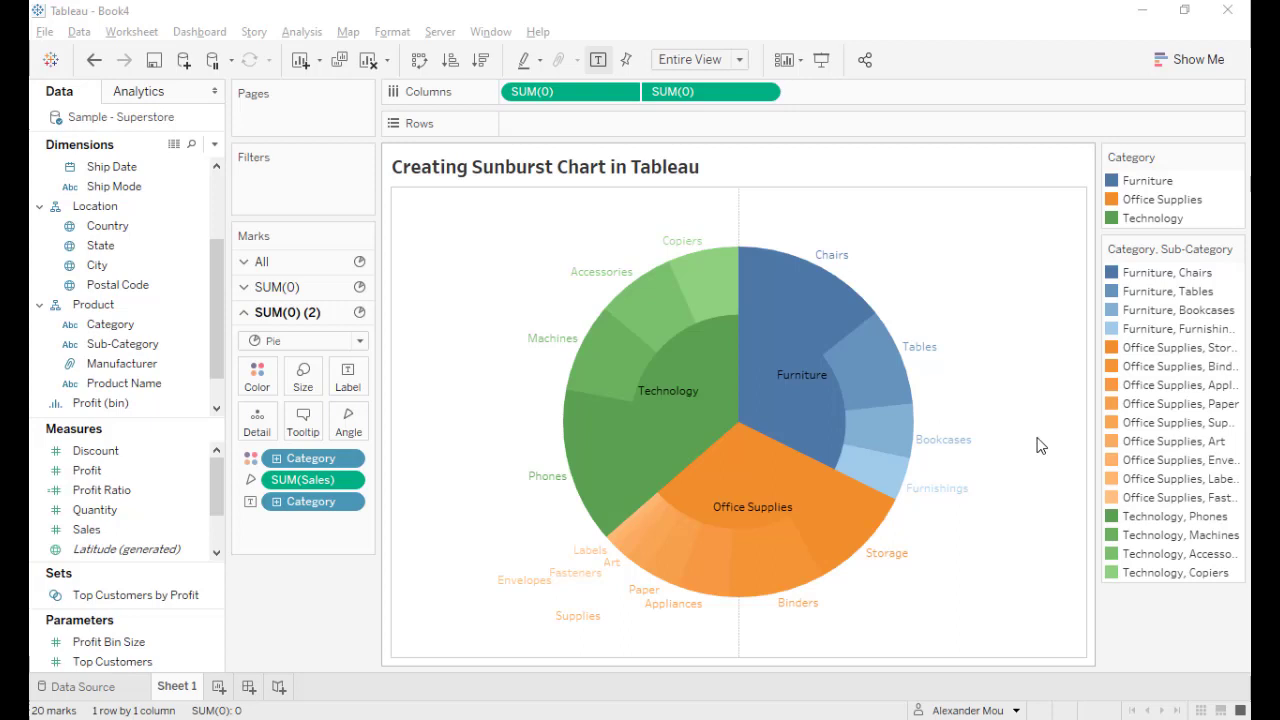
Switch to the empty Book5 workbook and connect it to the Sample - Superstore data
key(alt+Tab)
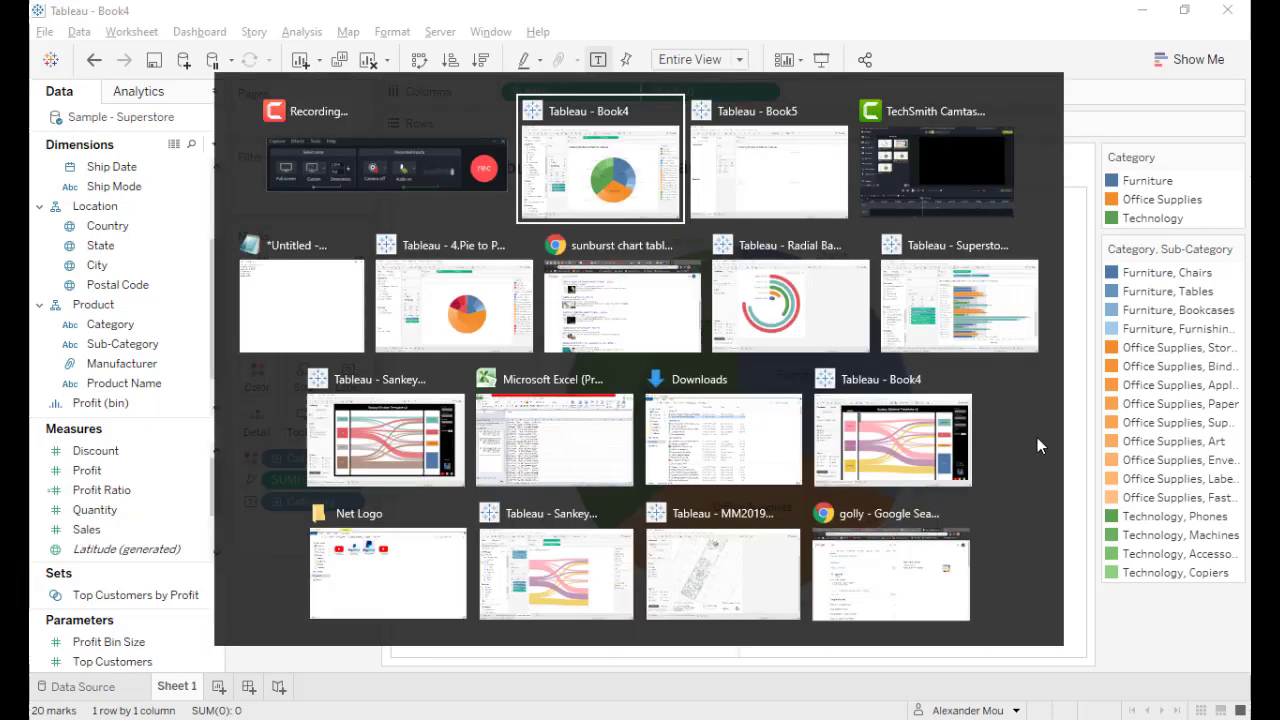
key(Tab)
click(116, 120)
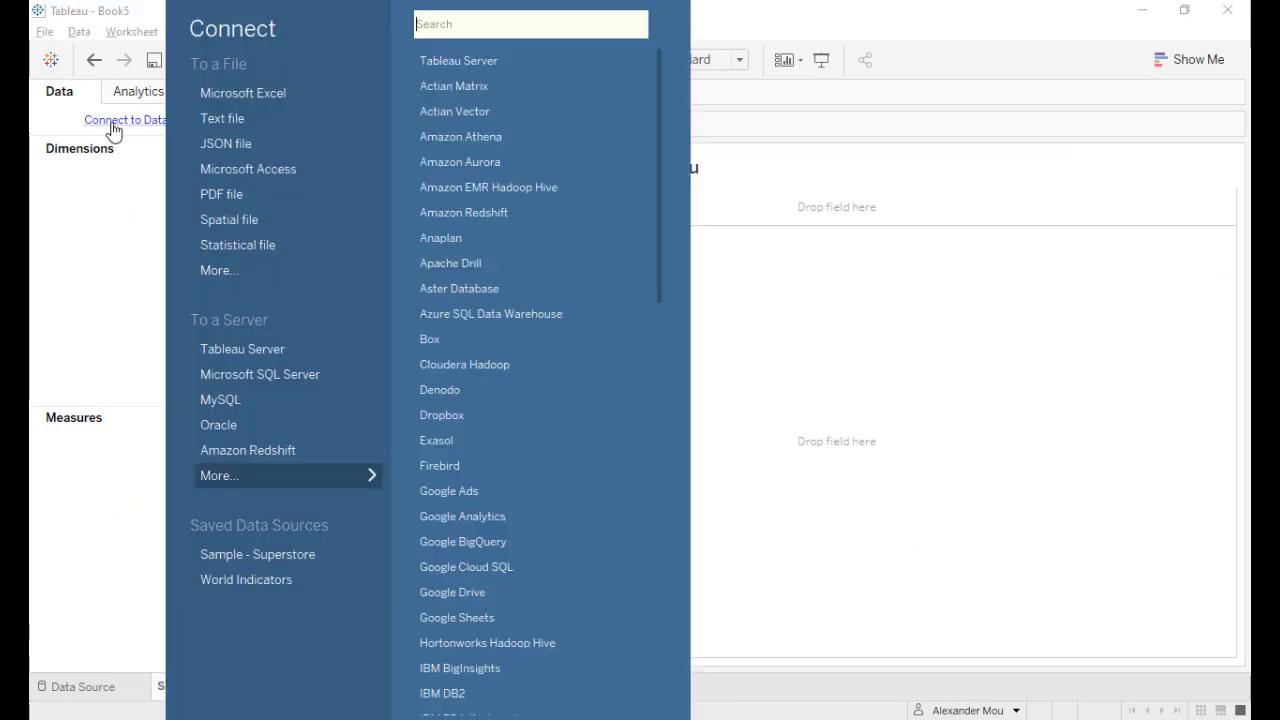
click(242, 553)
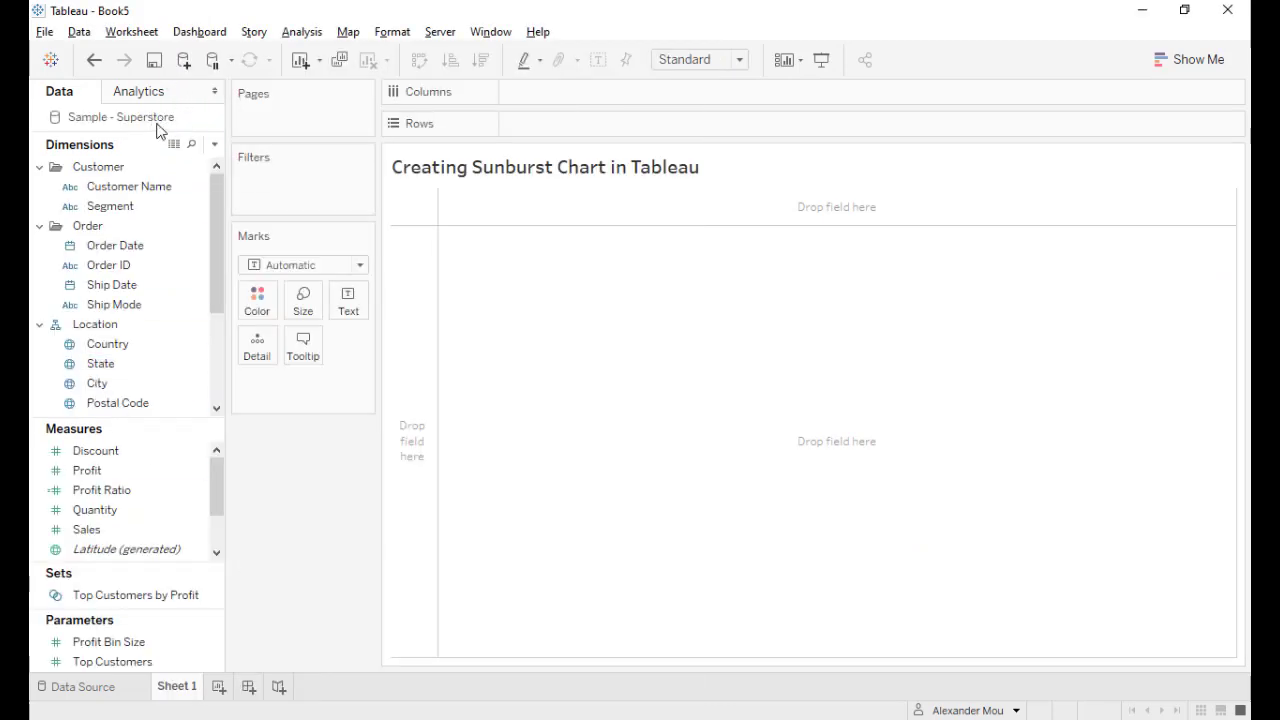
Build a pie chart with Category on Color and Sales on Angle, fitted to the entire view
click(306, 267)
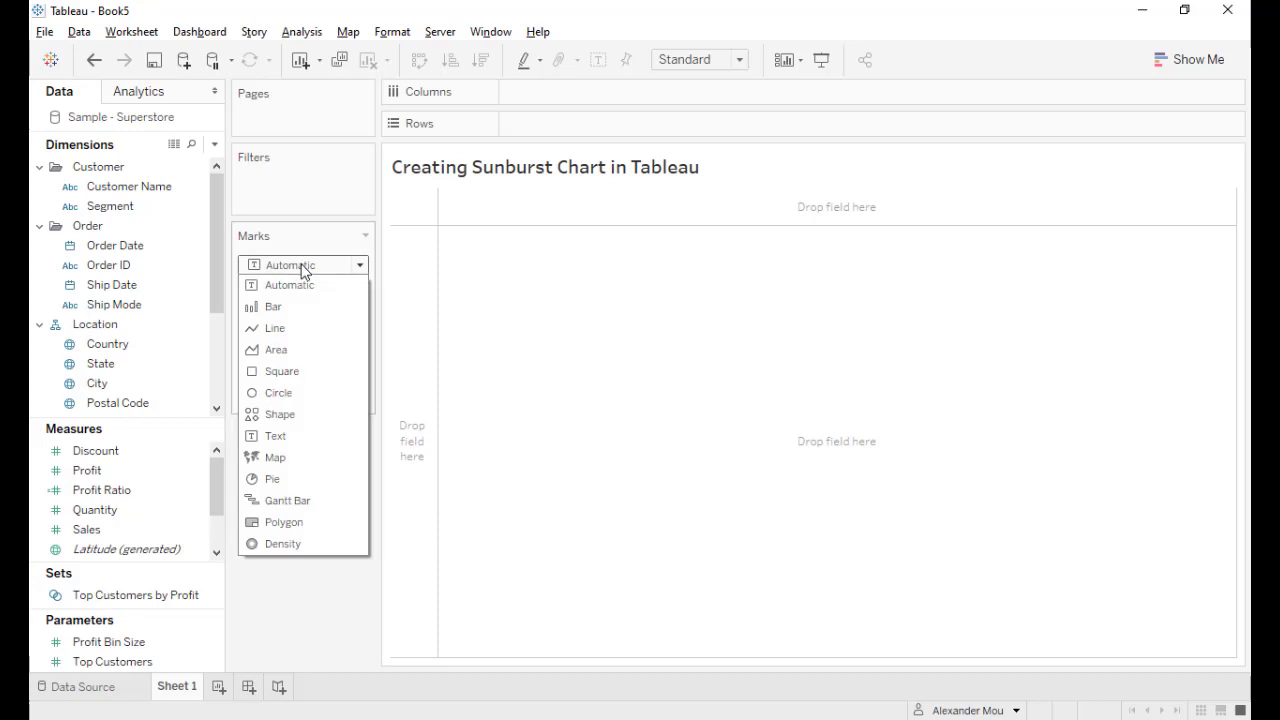
click(280, 478)
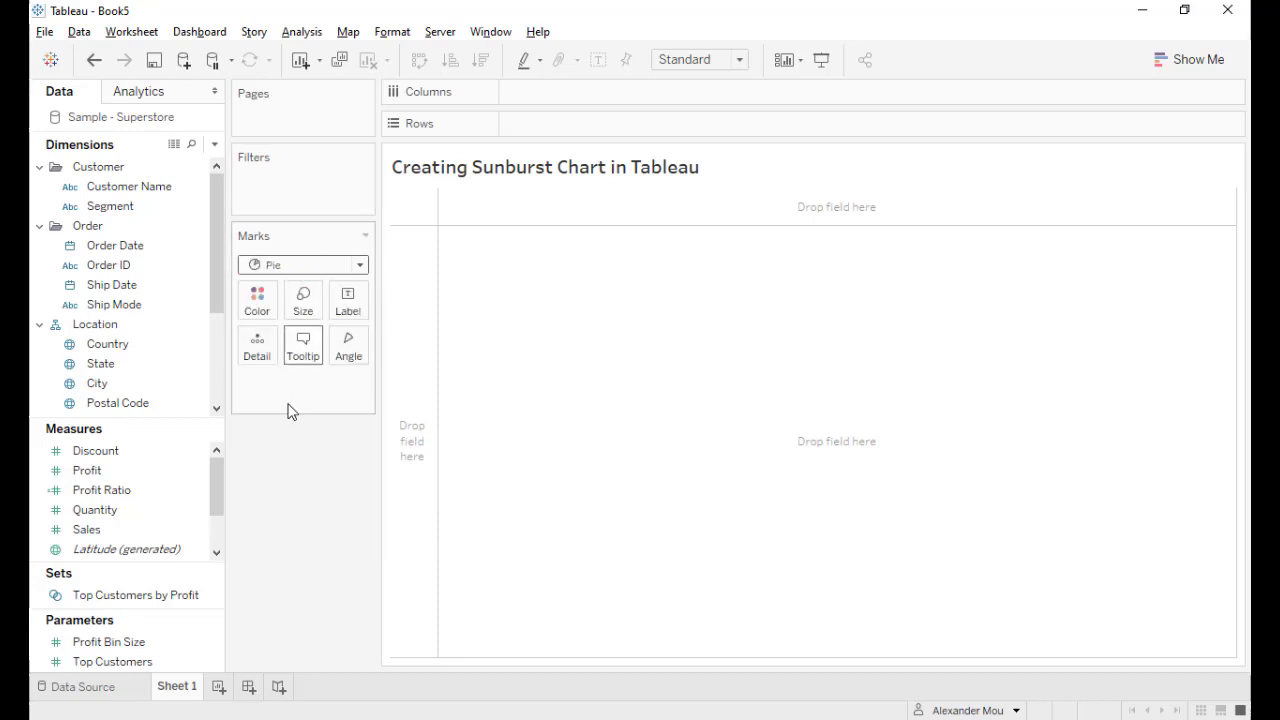
drag(216, 259, 216, 335)
mouse_move(110, 304)
mouse_down()
mouse_move(272, 310)
mouse_move(258, 305)
mouse_up()
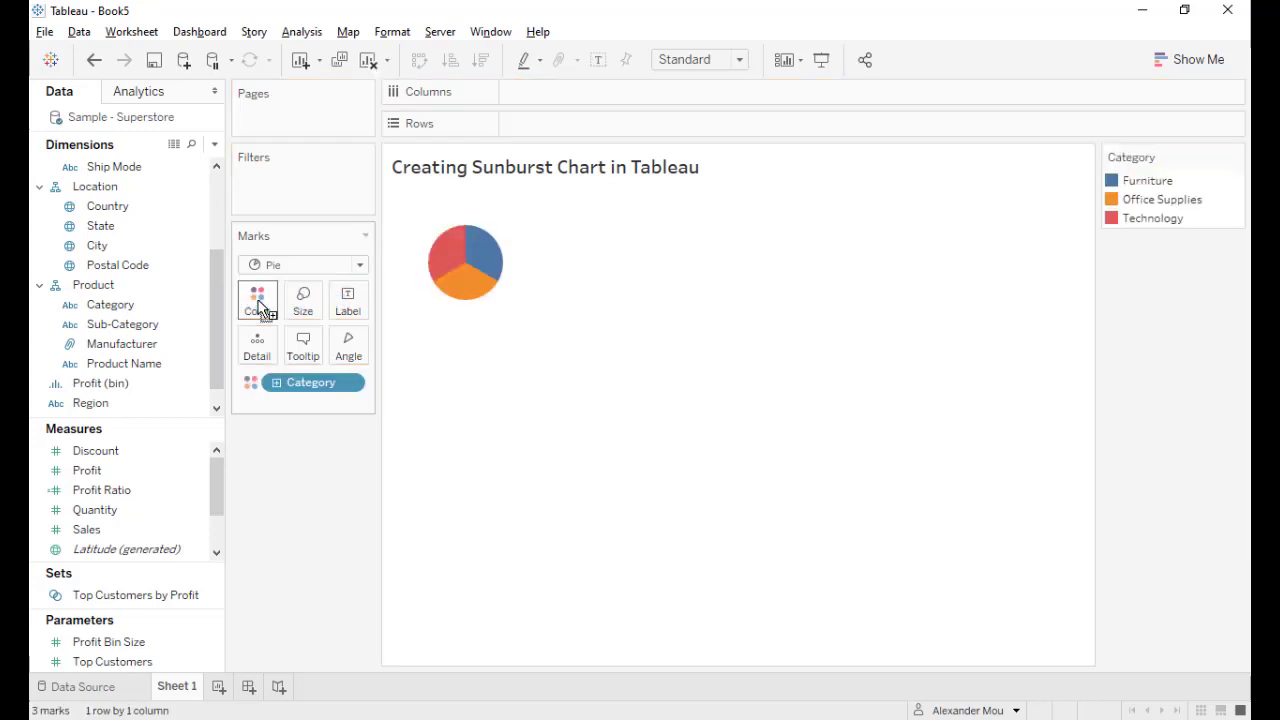
click(700, 59)
click(705, 126)
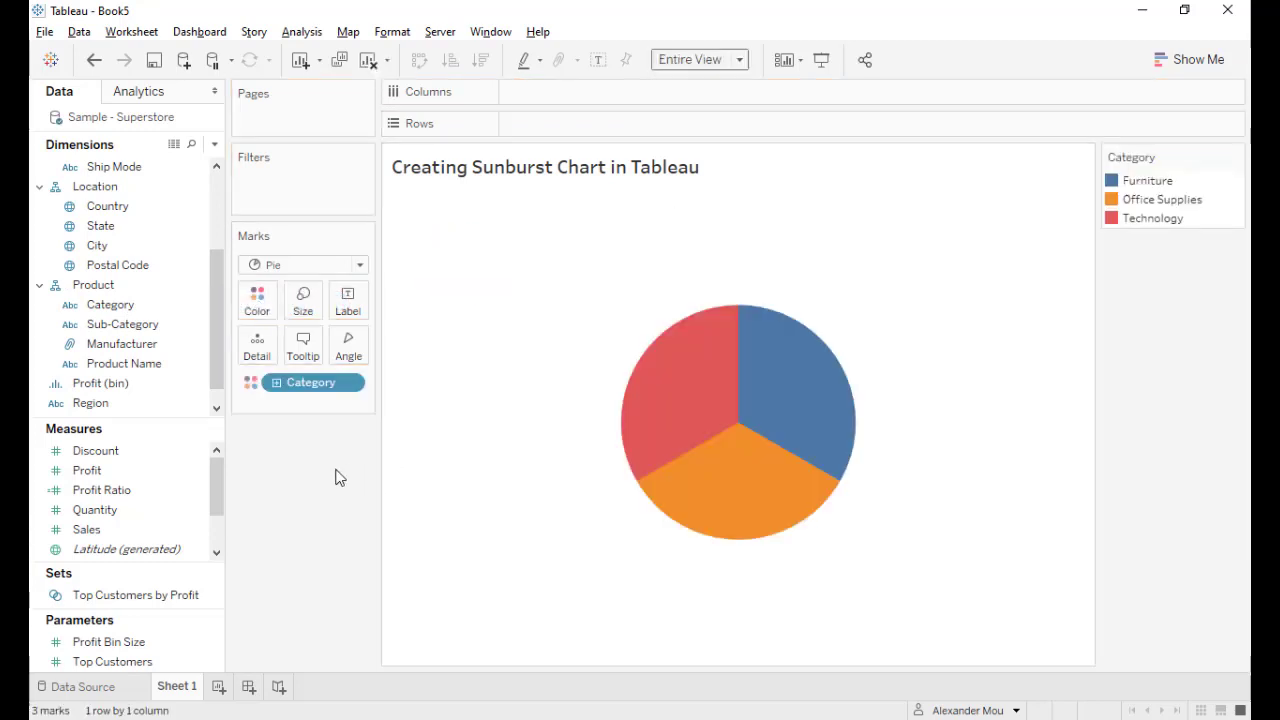
drag(103, 530, 350, 344)
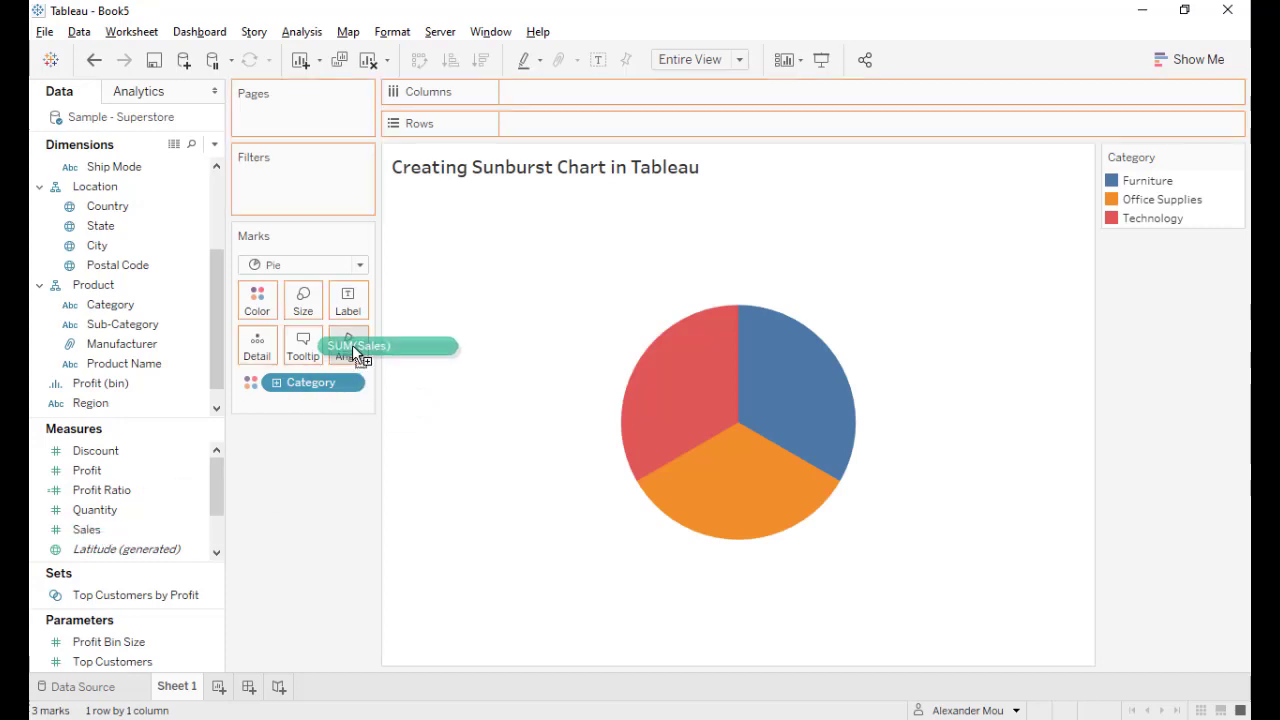
Add an inline 0 calculation to Columns and duplicate SUM(0) for a second pie
right_click(534, 94)
click(576, 106)
text(0)
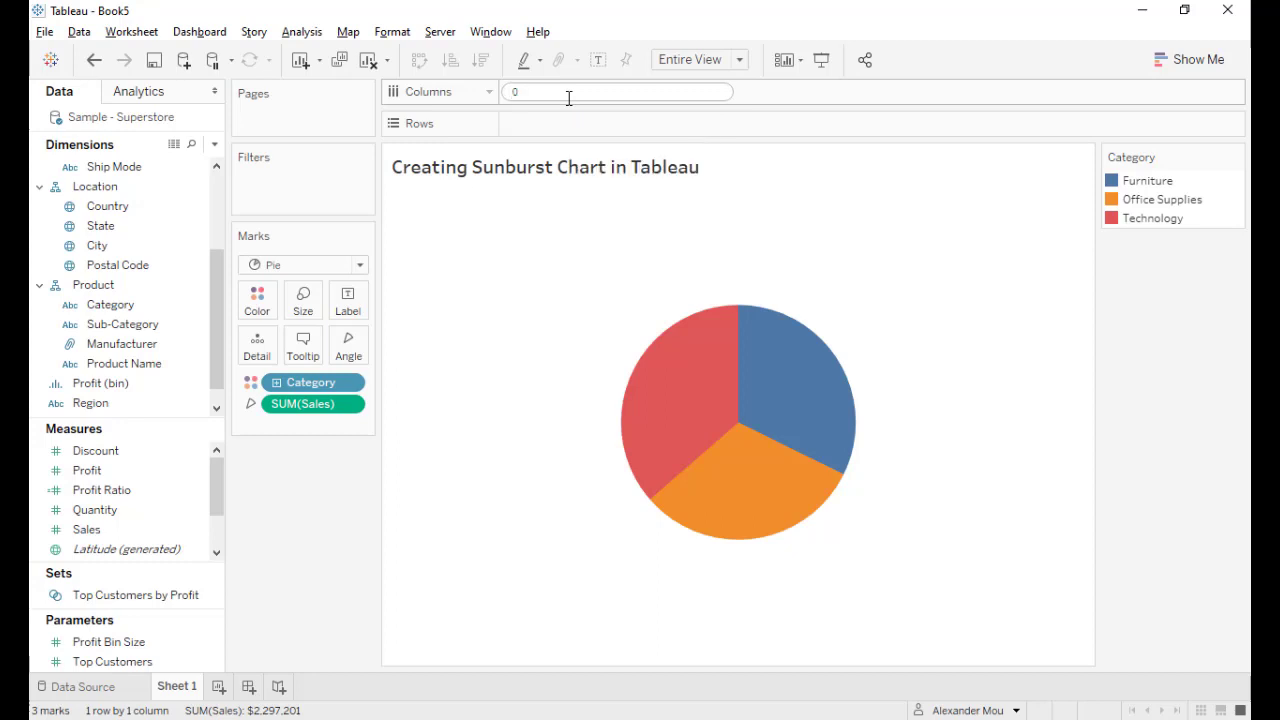
key(Return)
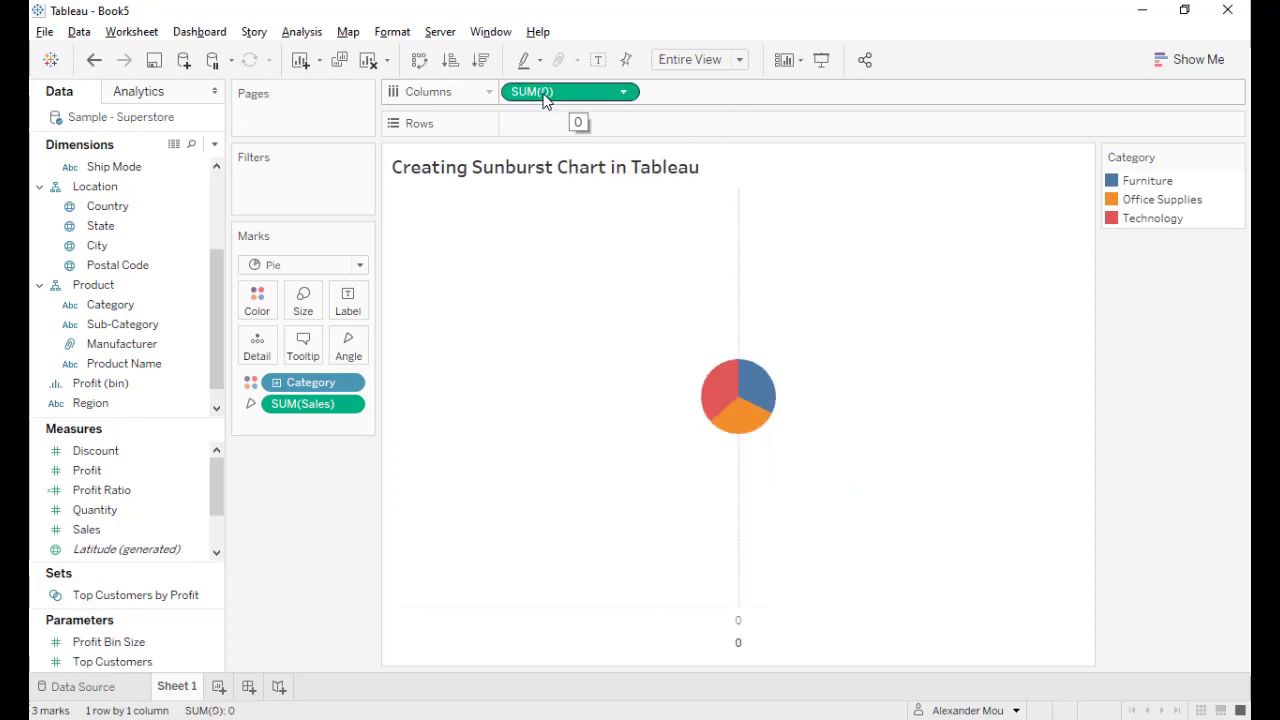
drag(544, 94, 725, 96)
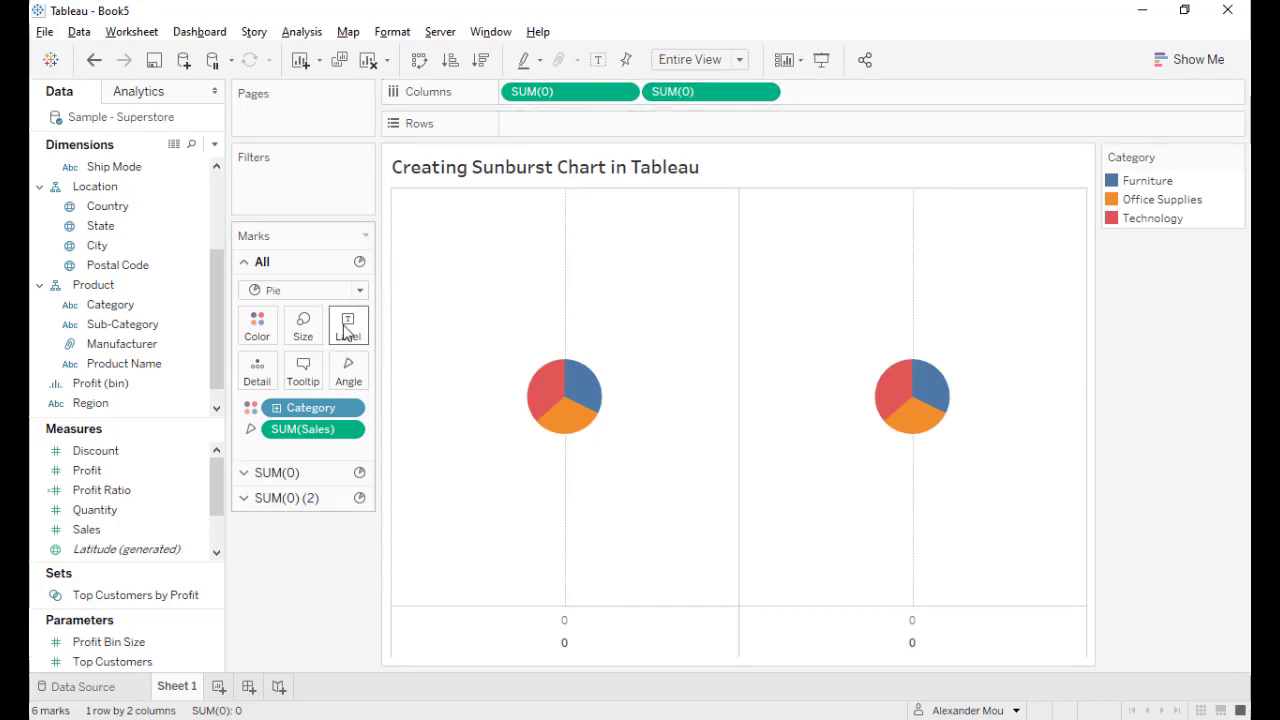
Raise the All marks card size so both pies are enlarged
click(304, 324)
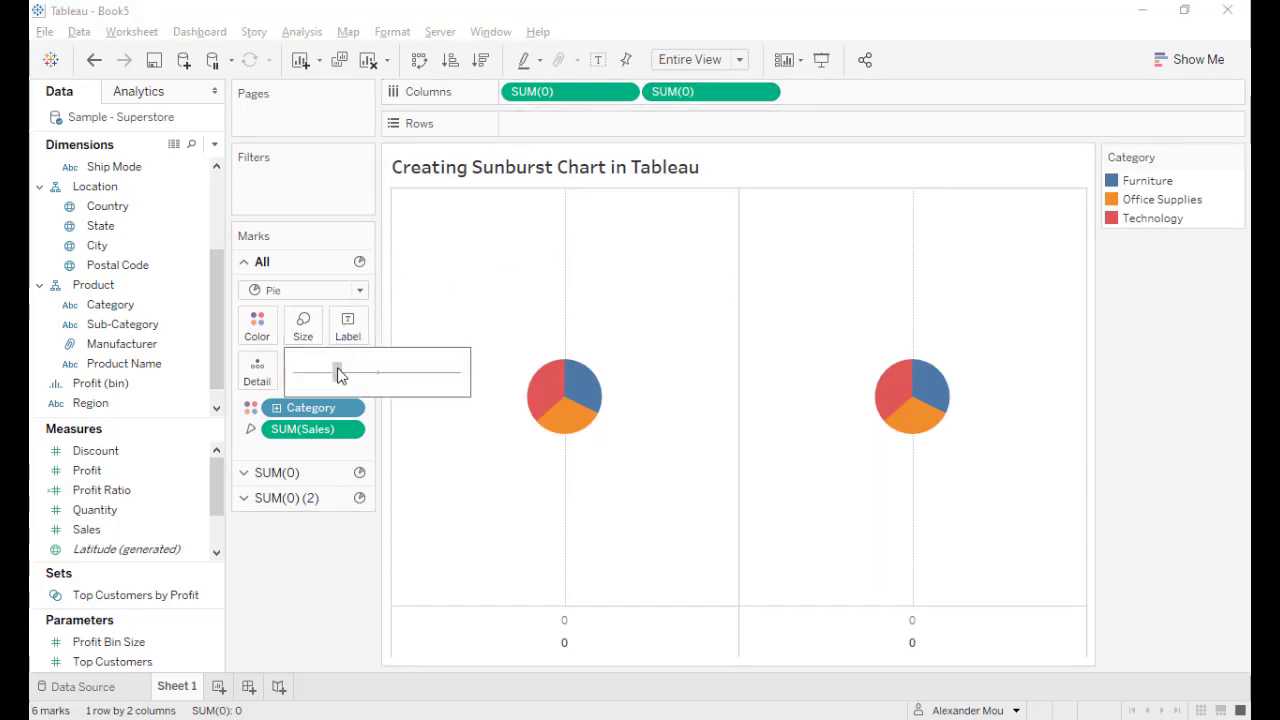
drag(338, 372, 416, 380)
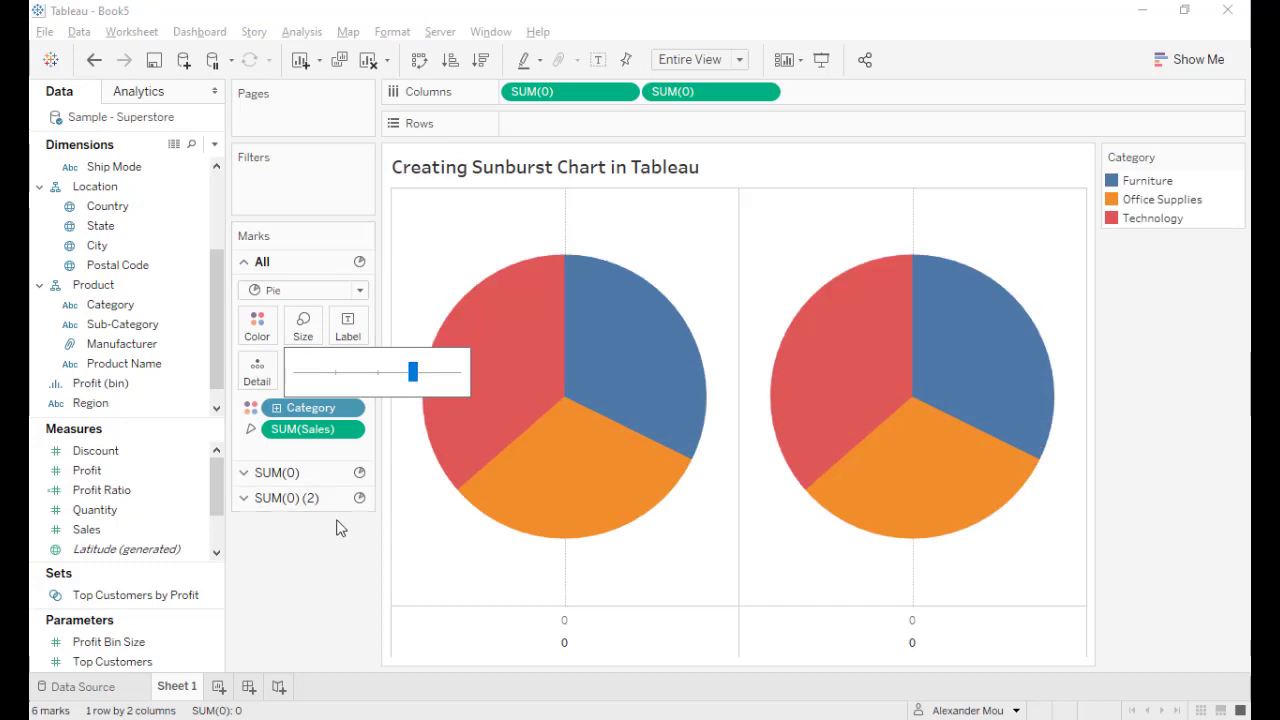
click(307, 560)
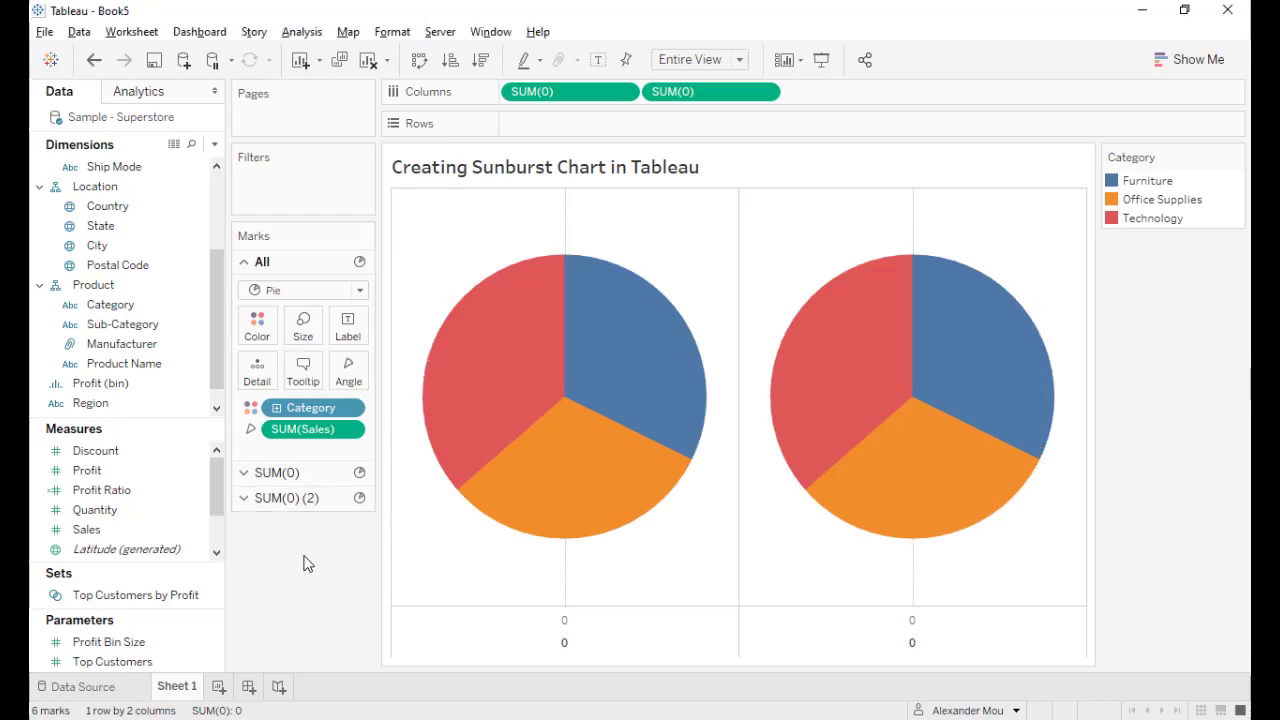
click(304, 324)
drag(406, 377, 392, 379)
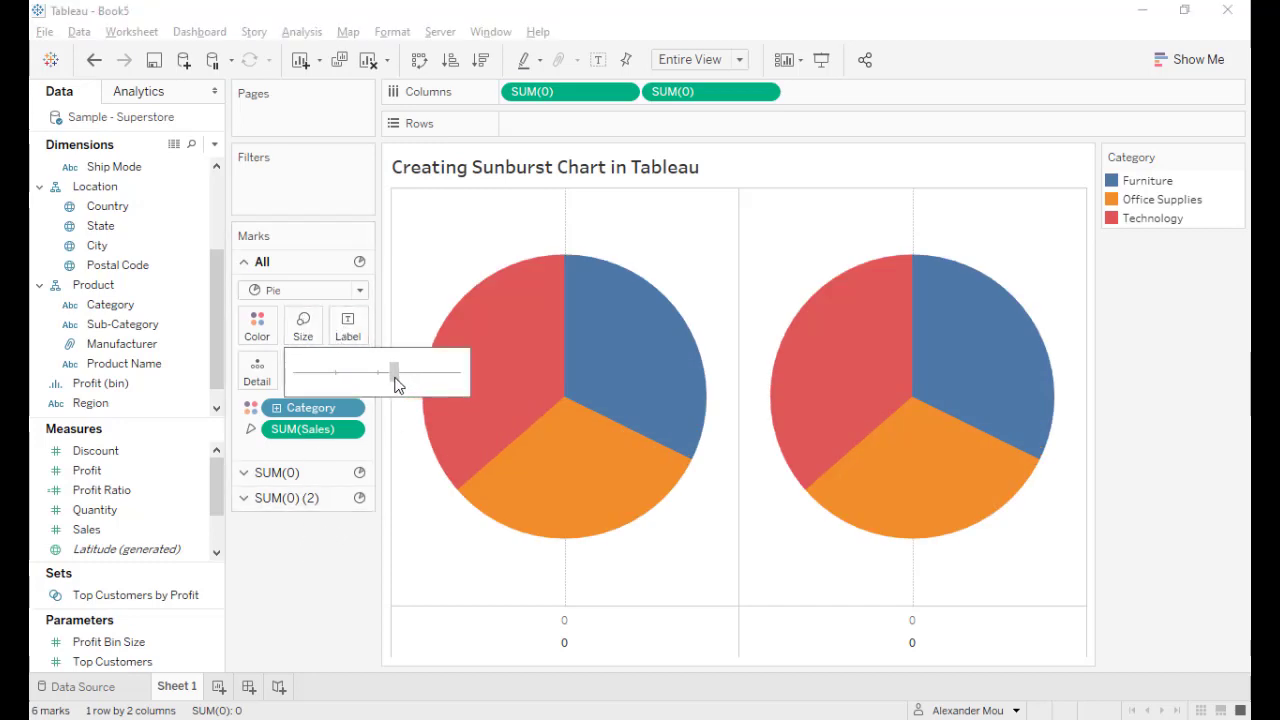
Put Sub-Category on Color on the SUM(0) (2) card, keeping Category on Color
click(334, 562)
click(305, 500)
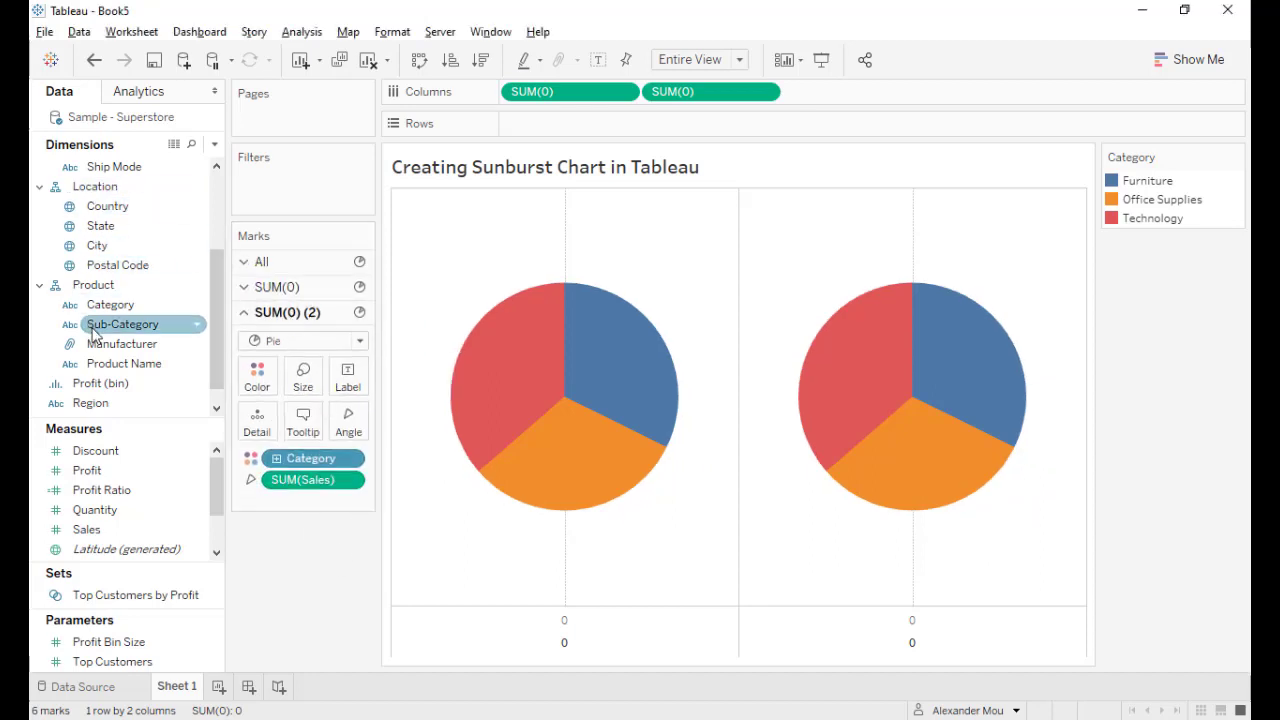
click(110, 330)
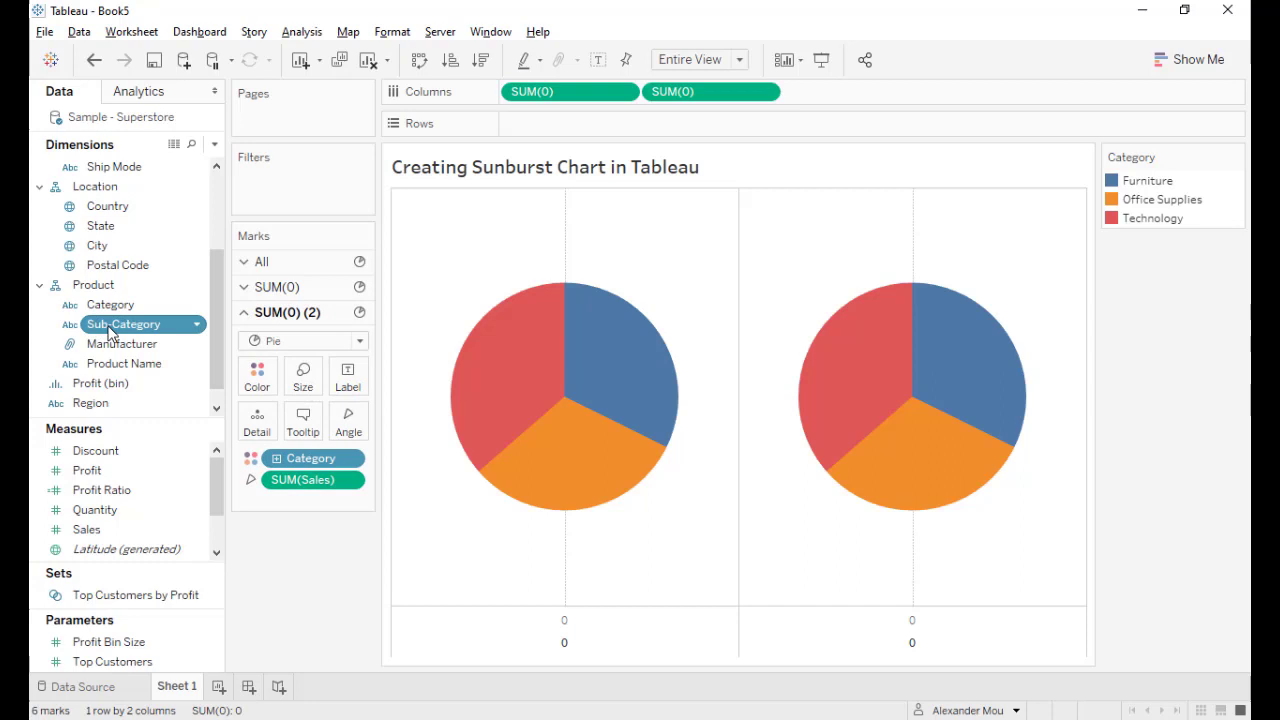
drag(111, 333, 256, 428)
click(249, 503)
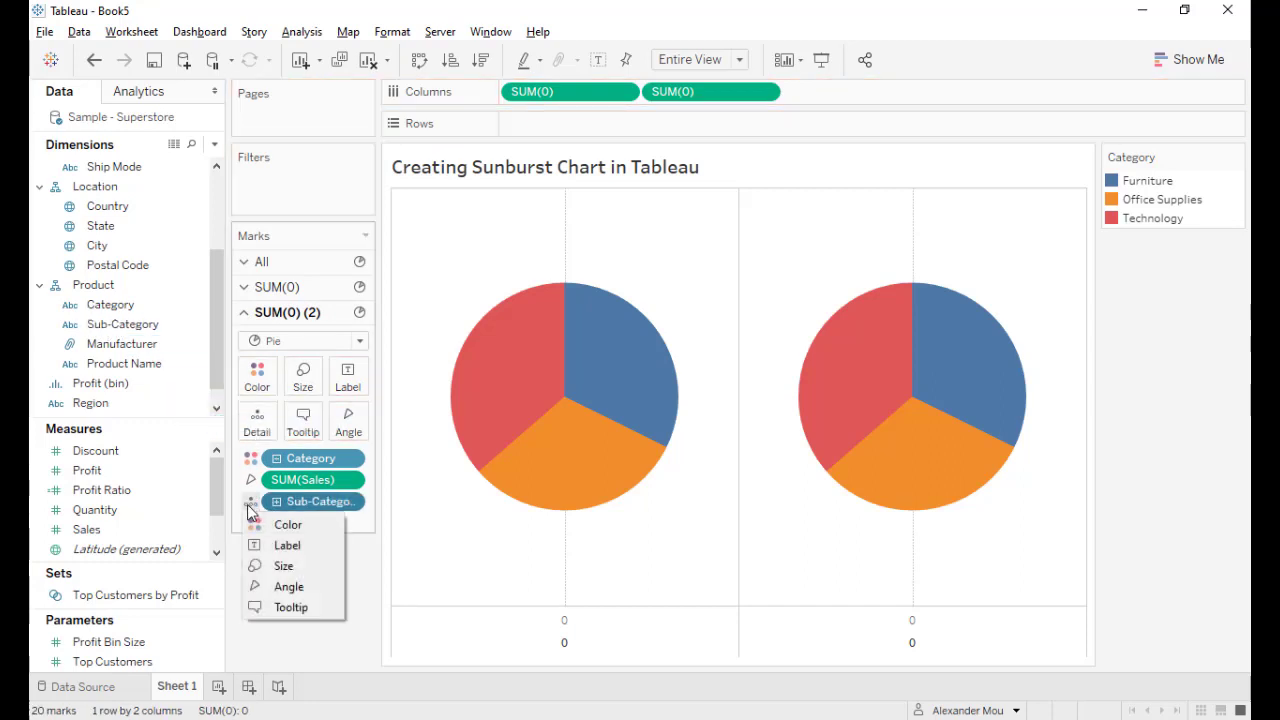
click(259, 527)
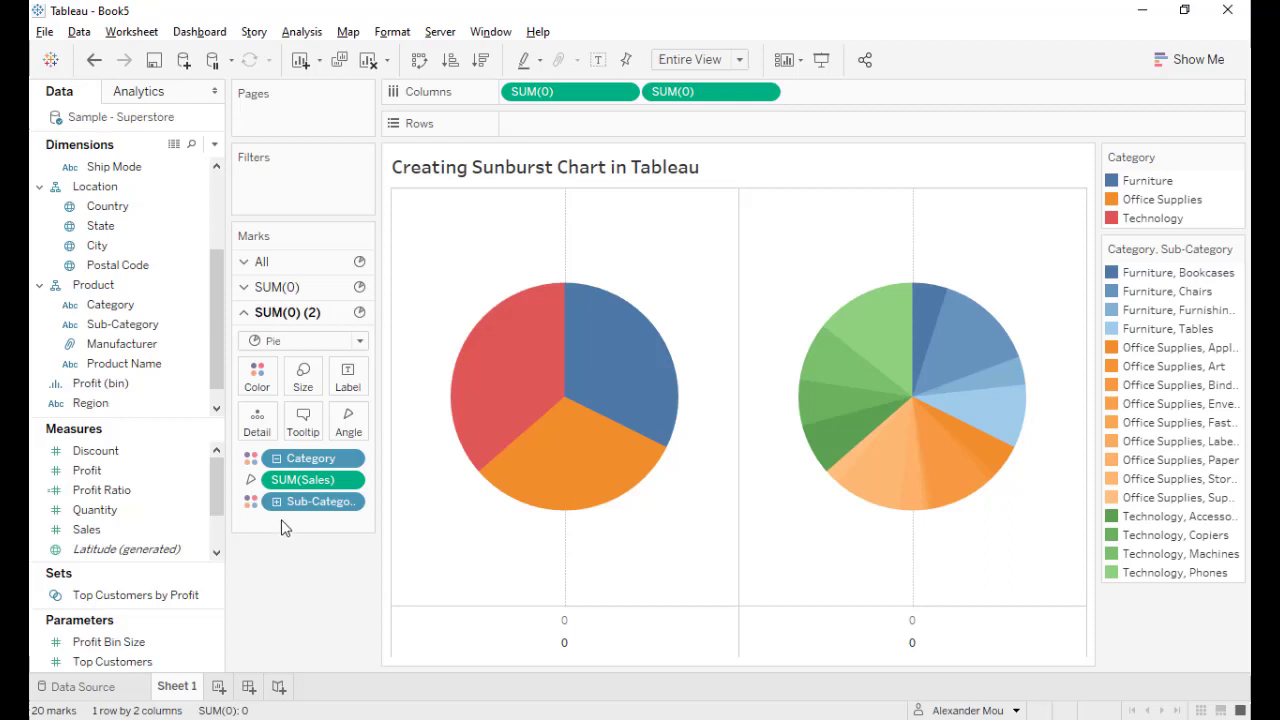
drag(302, 459, 282, 569)
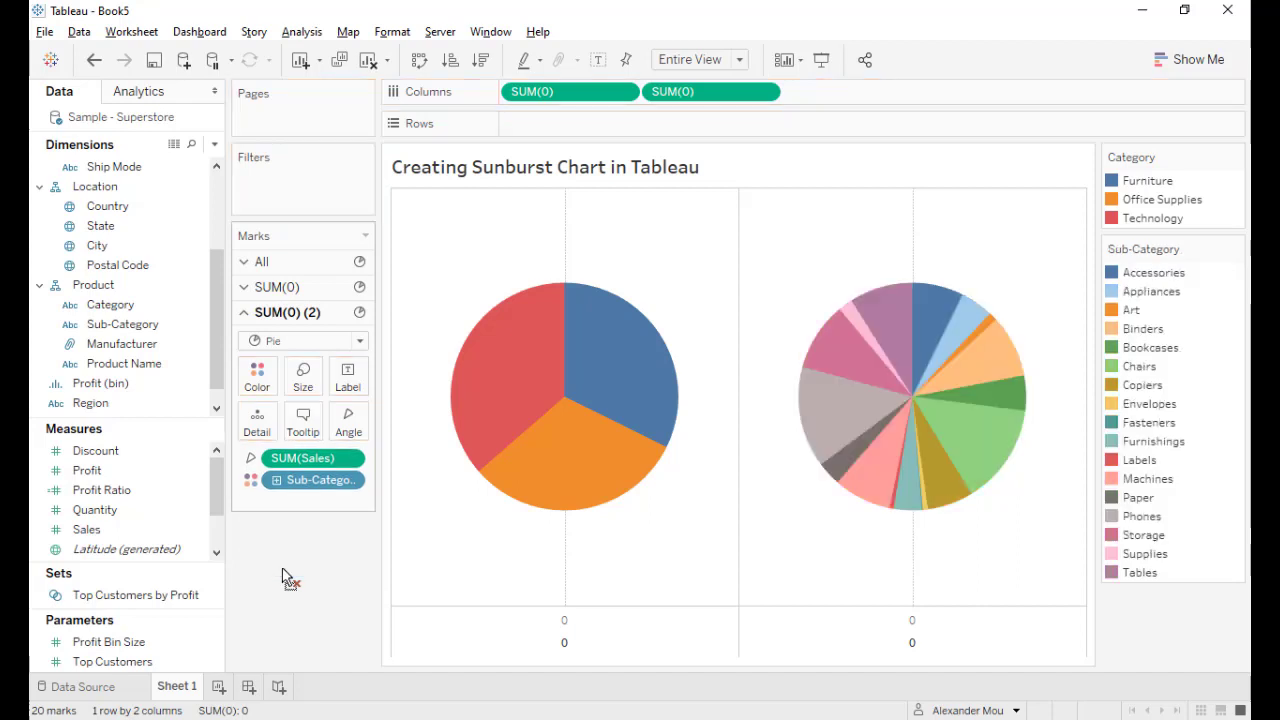
click(94, 59)
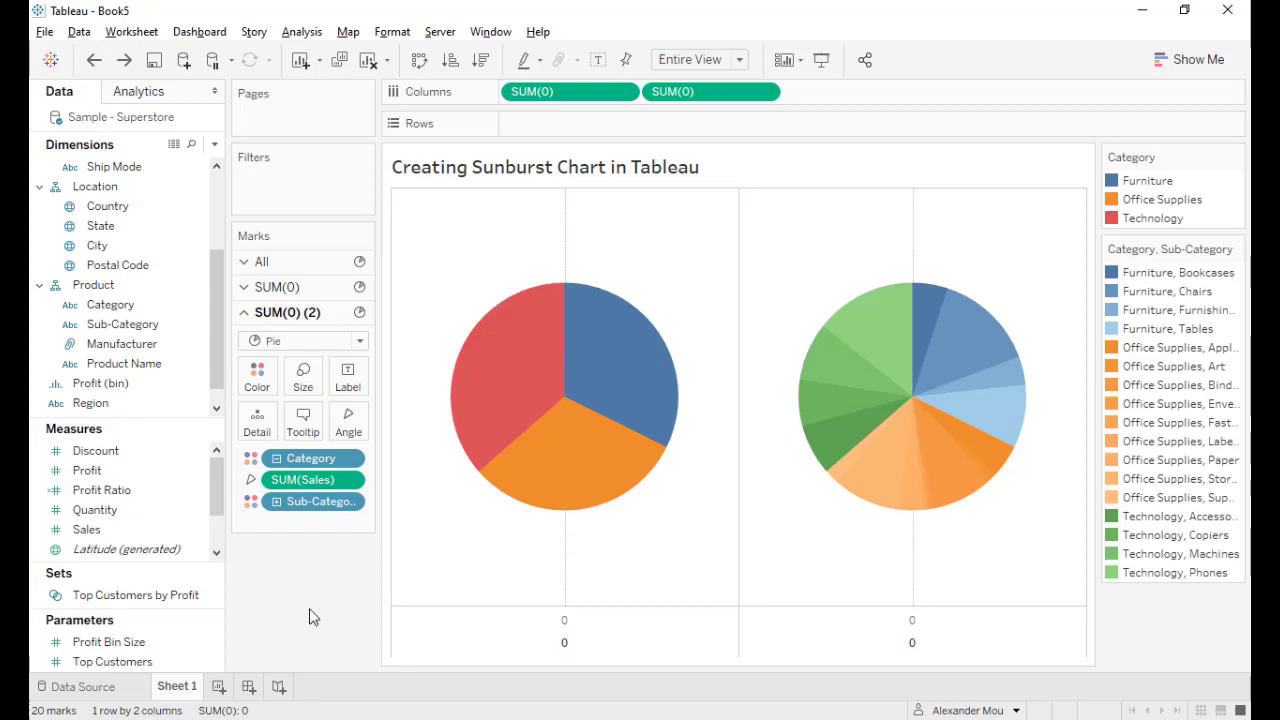
Overlay the two pies on a dual axis with the Category layer on top, and enlarge the outer pie
click(765, 92)
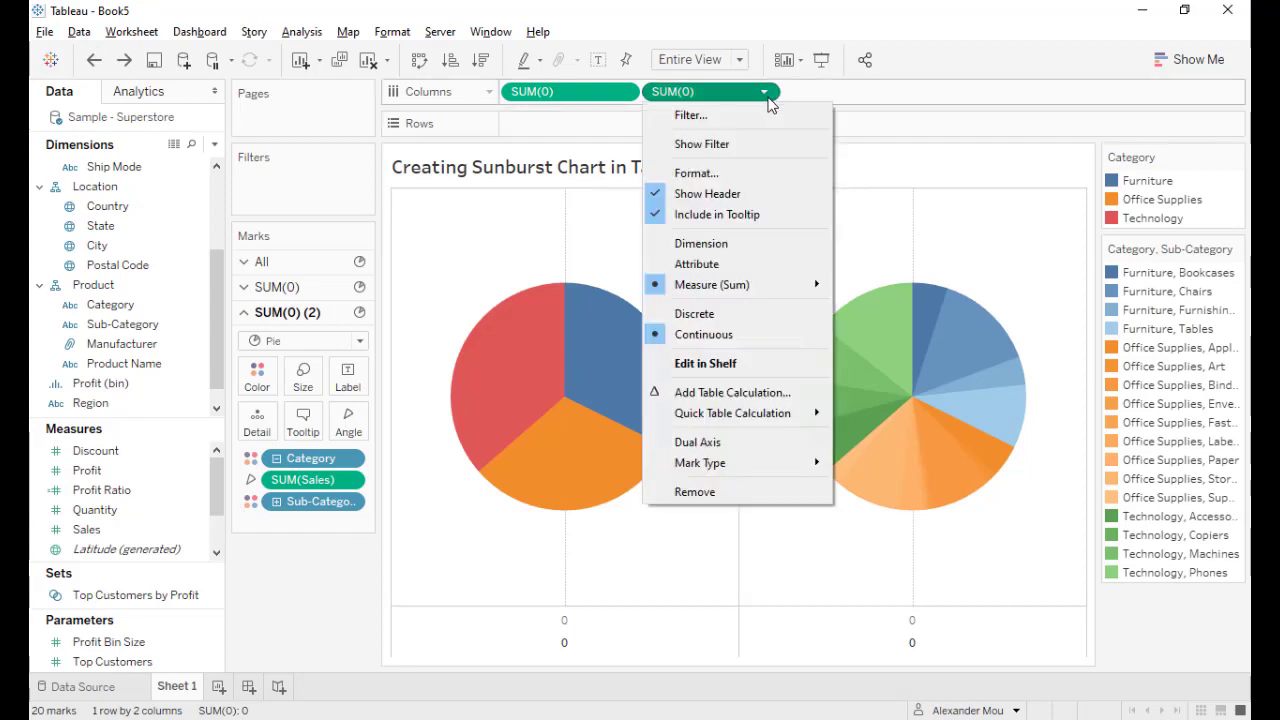
click(741, 446)
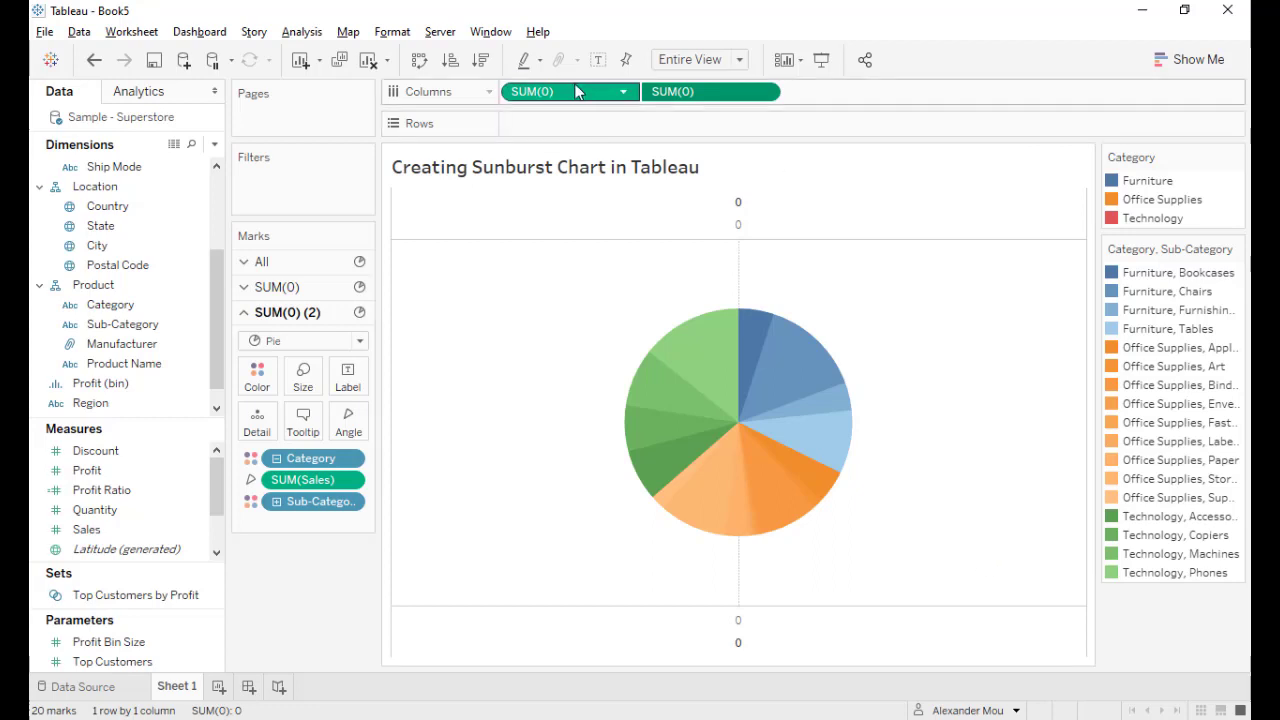
drag(565, 91, 851, 96)
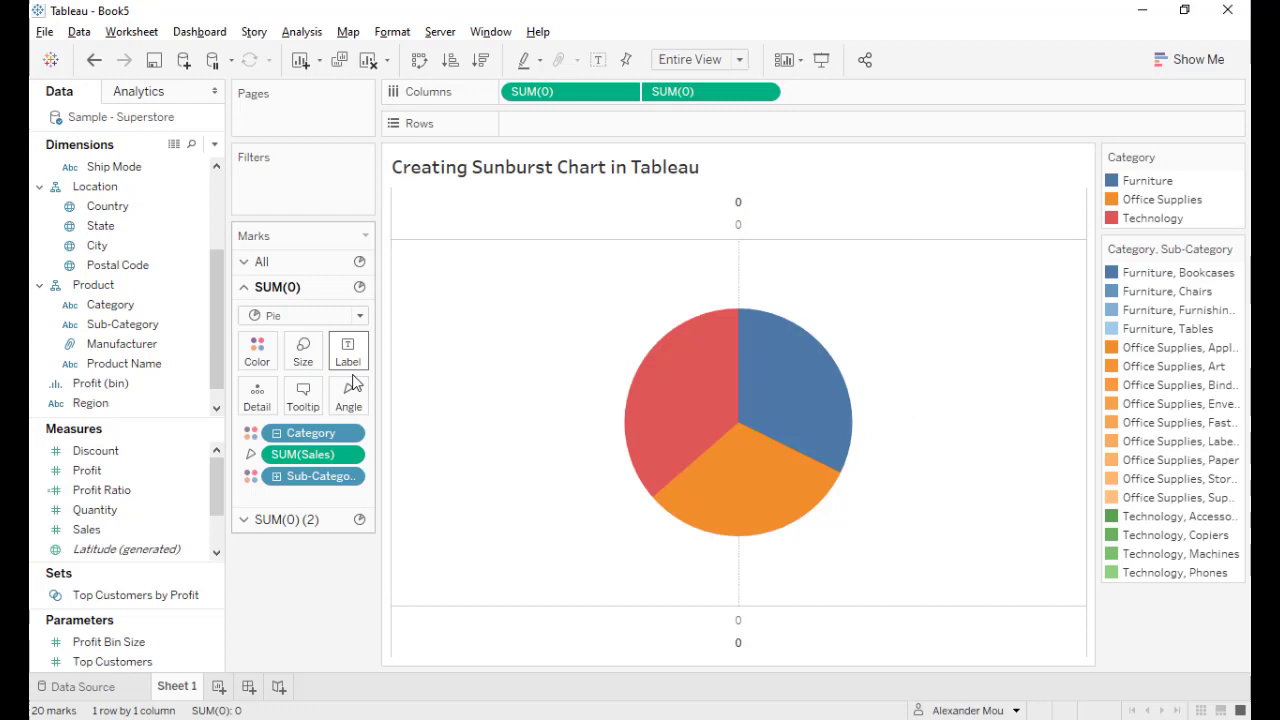
click(300, 519)
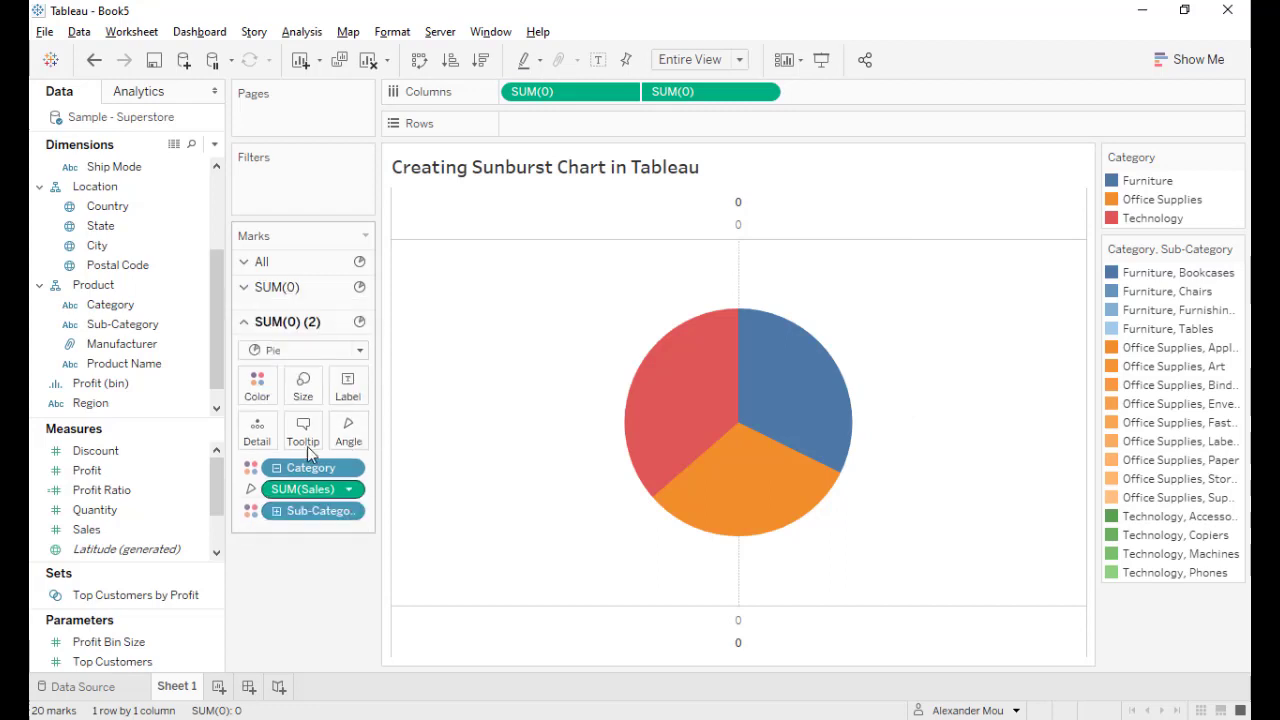
click(303, 377)
mouse_move(398, 425)
mouse_down()
mouse_move(432, 424)
mouse_move(433, 398)
mouse_up()
click(277, 287)
click(303, 352)
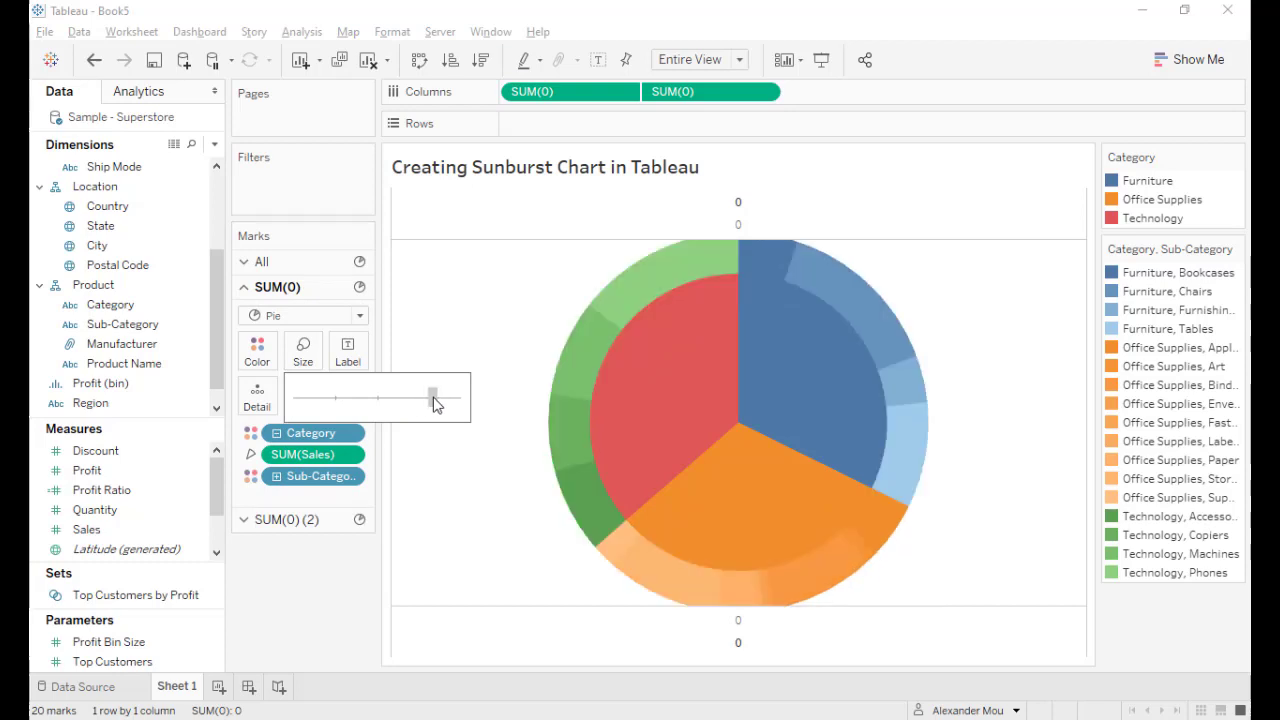
Hide the axis header and shrink the Category pie so the Sub-Category ring surrounds it
right_click(726, 658)
click(790, 608)
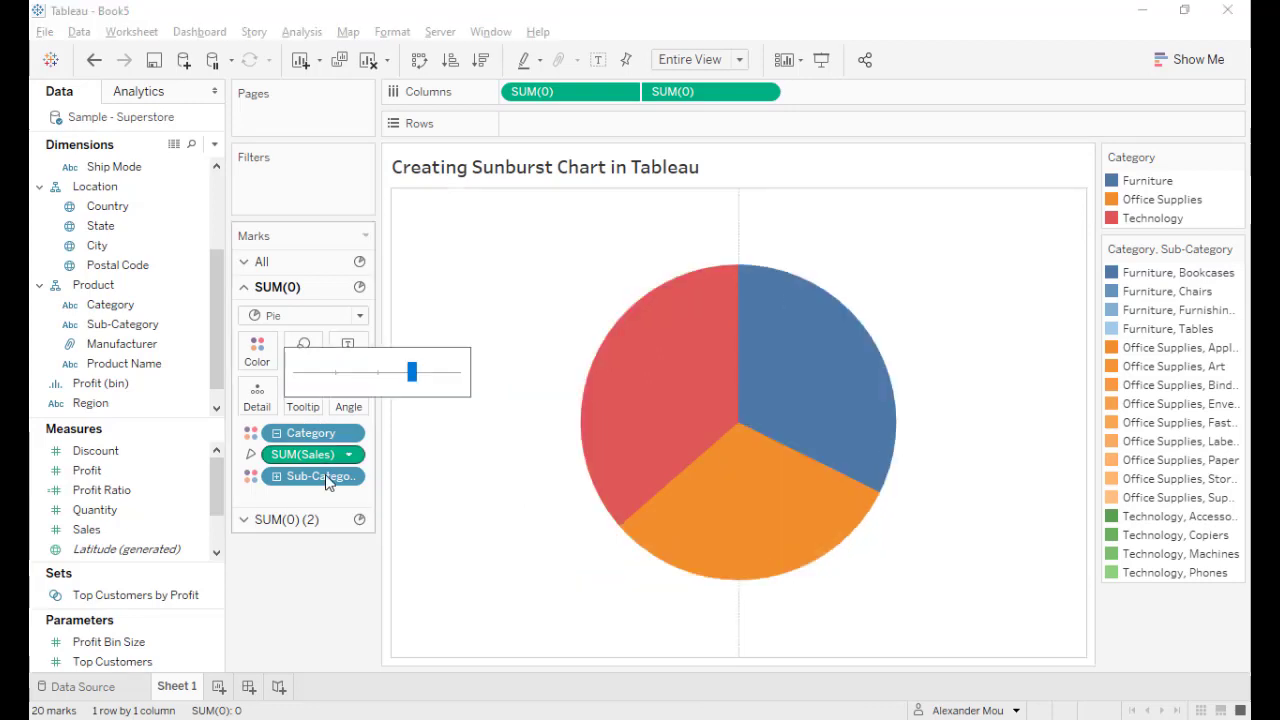
click(306, 522)
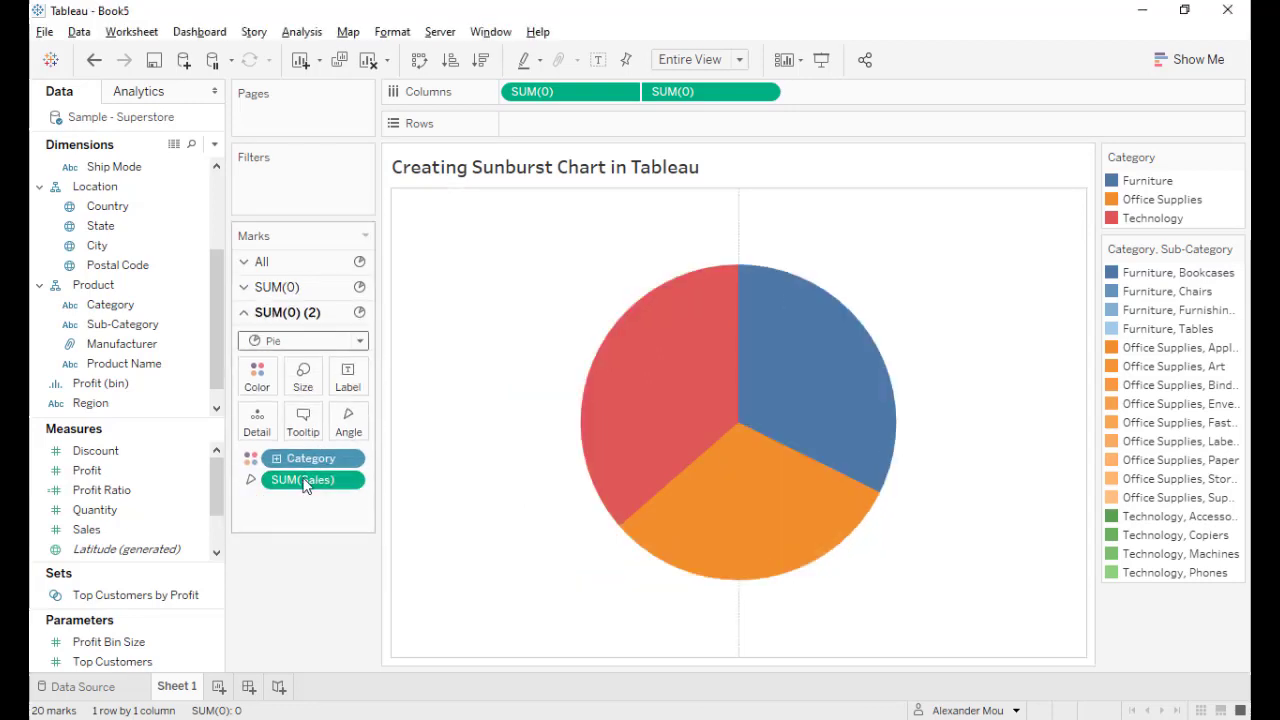
click(303, 378)
drag(420, 423, 397, 423)
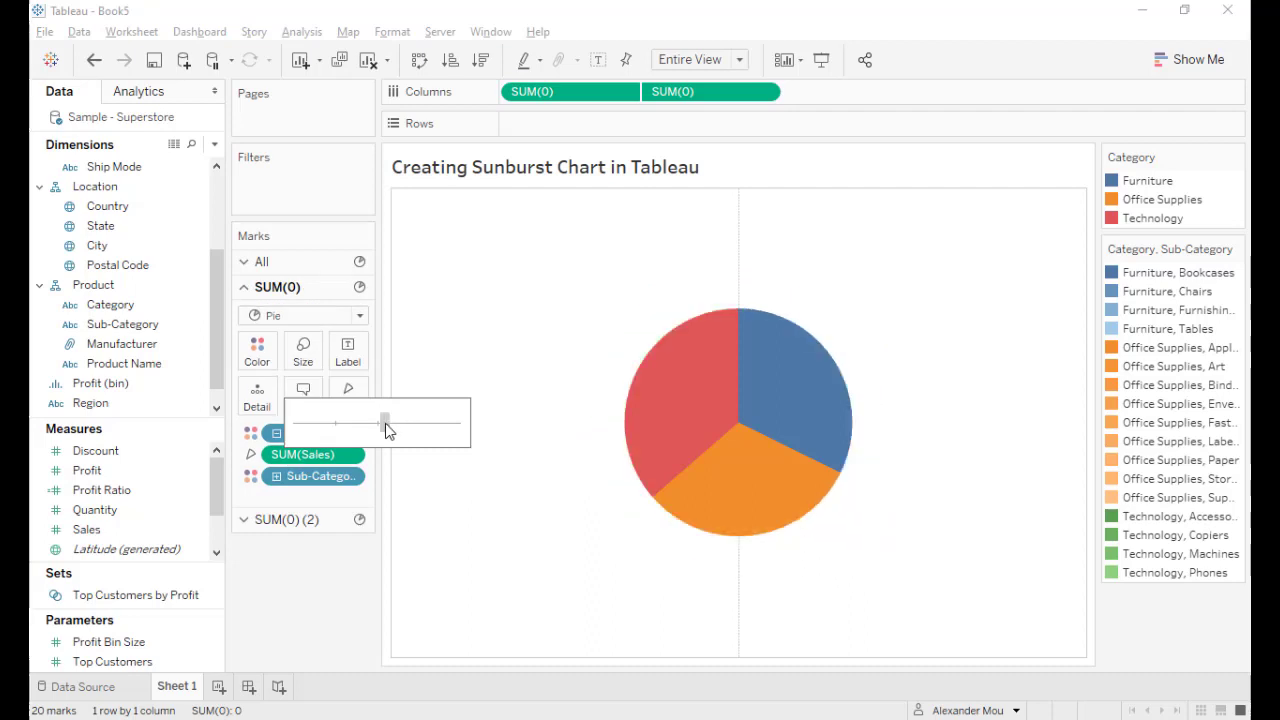
drag(385, 423, 428, 424)
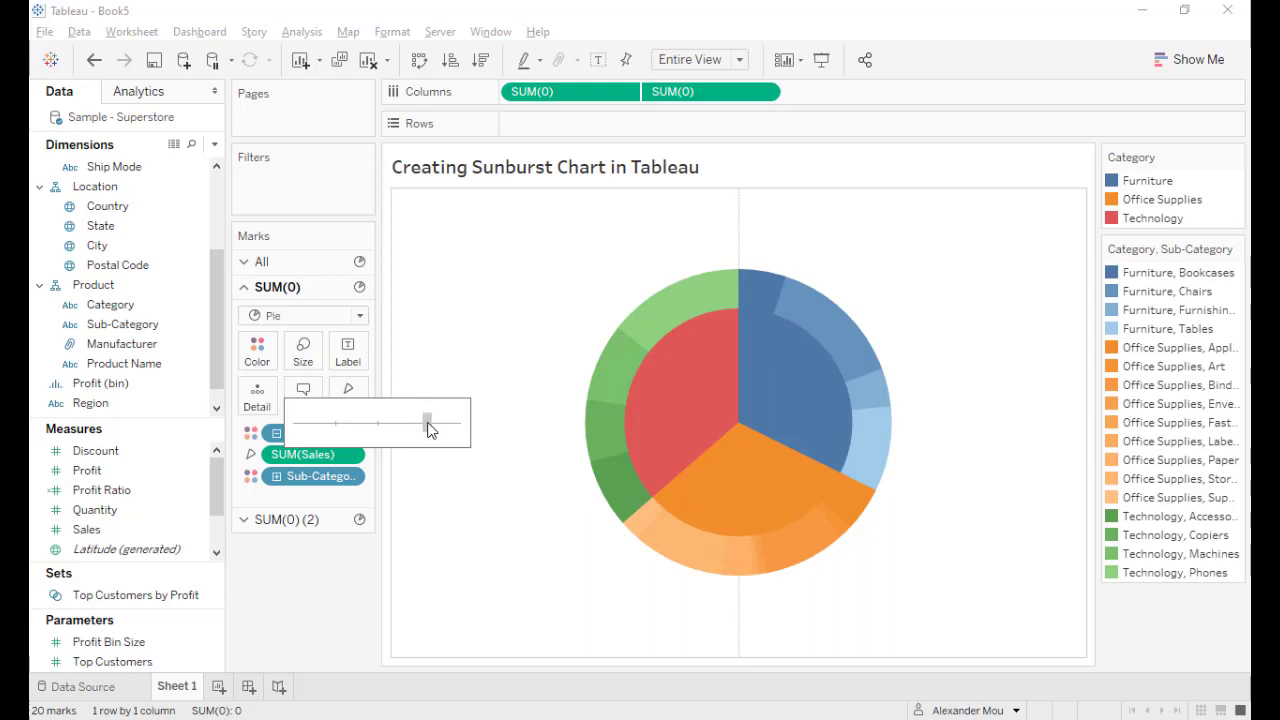
click(295, 582)
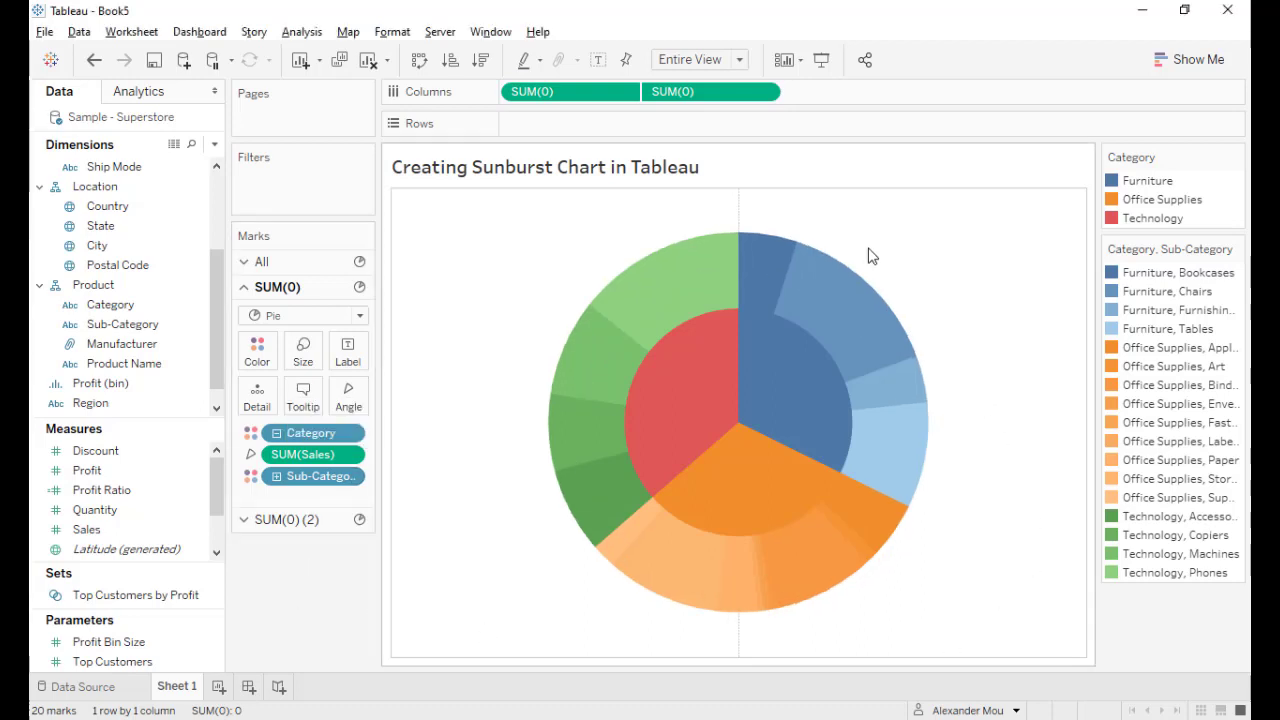
click(352, 477)
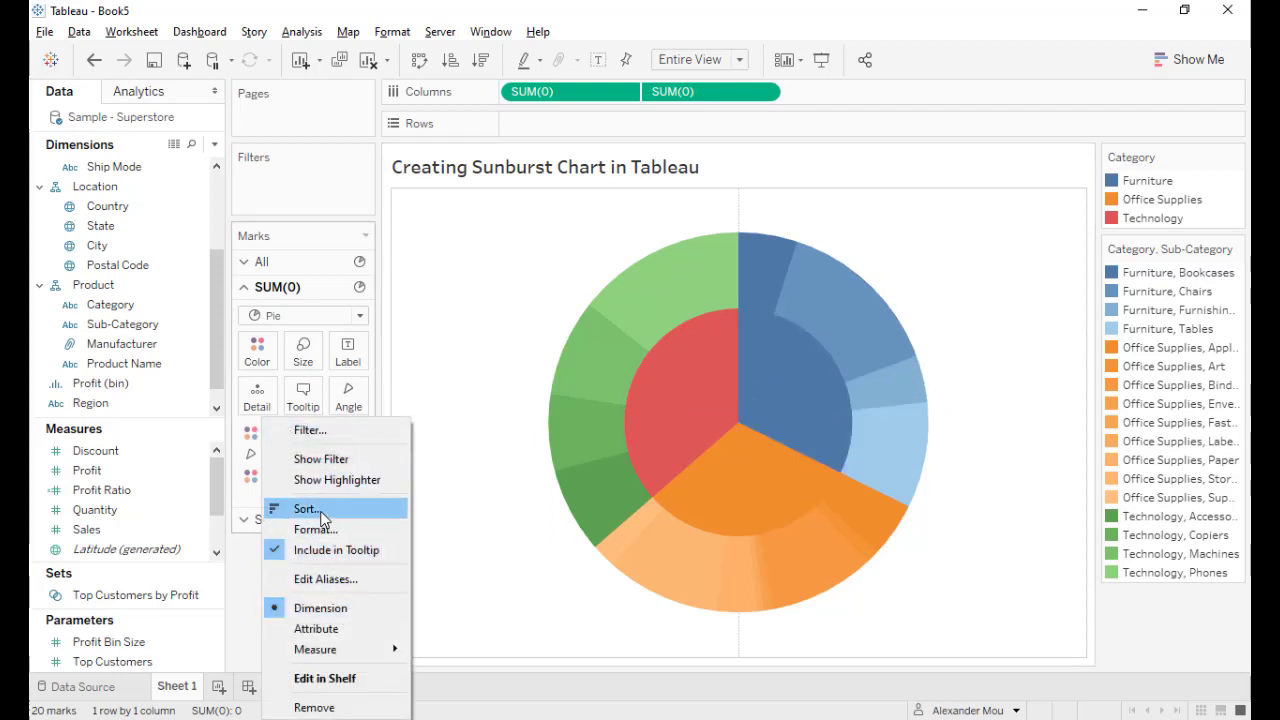
Sort Sub-Category by the field Sales (Sum), ascending
key(Escape)
drag(670, 240, 414, 206)
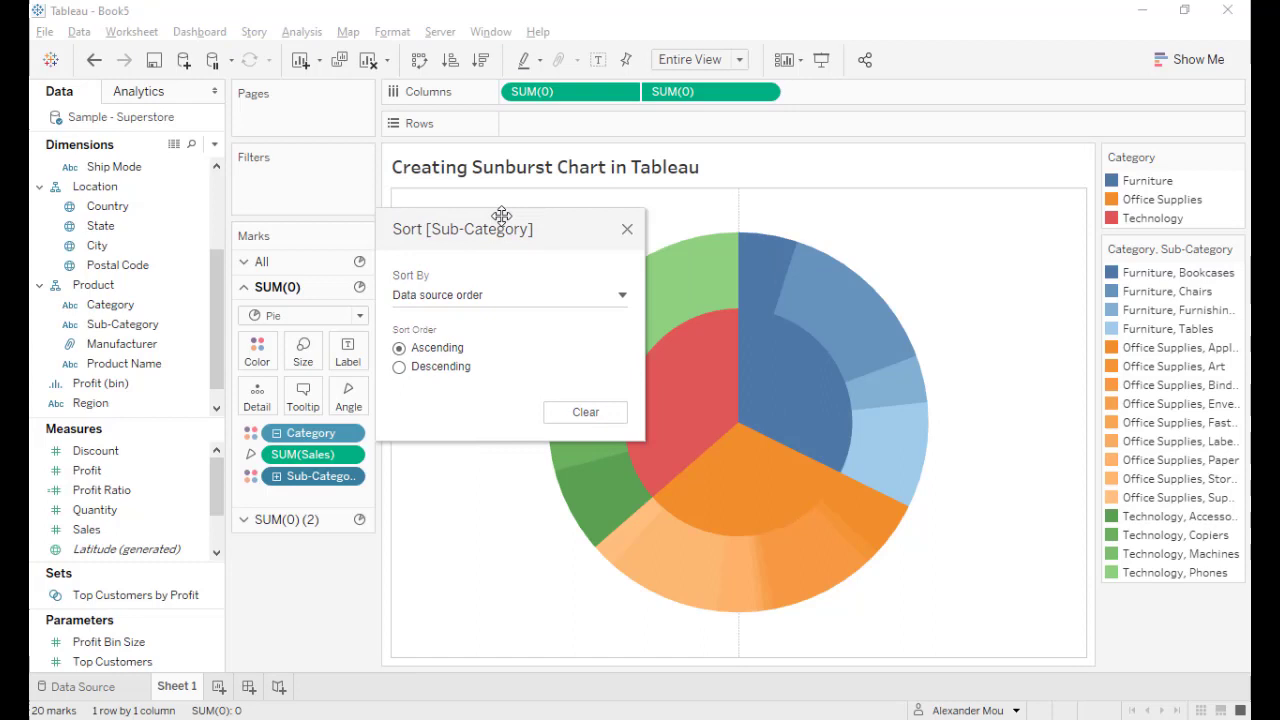
click(297, 281)
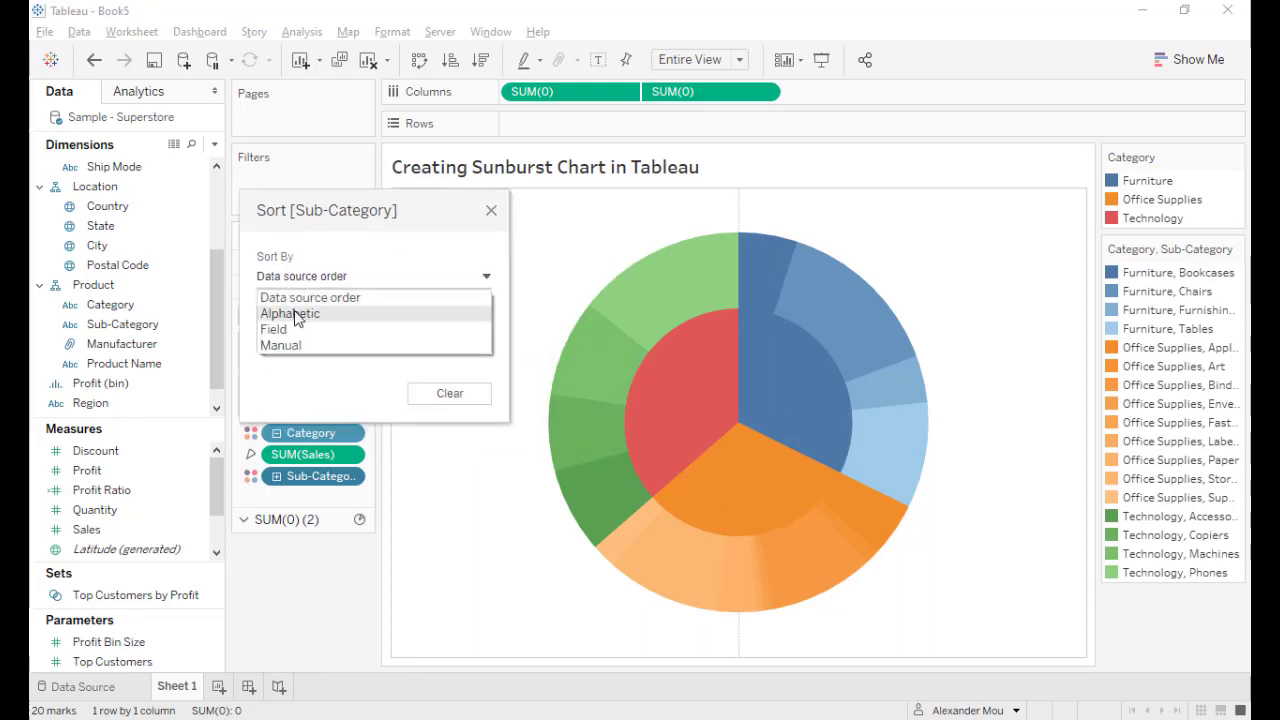
click(300, 329)
click(268, 407)
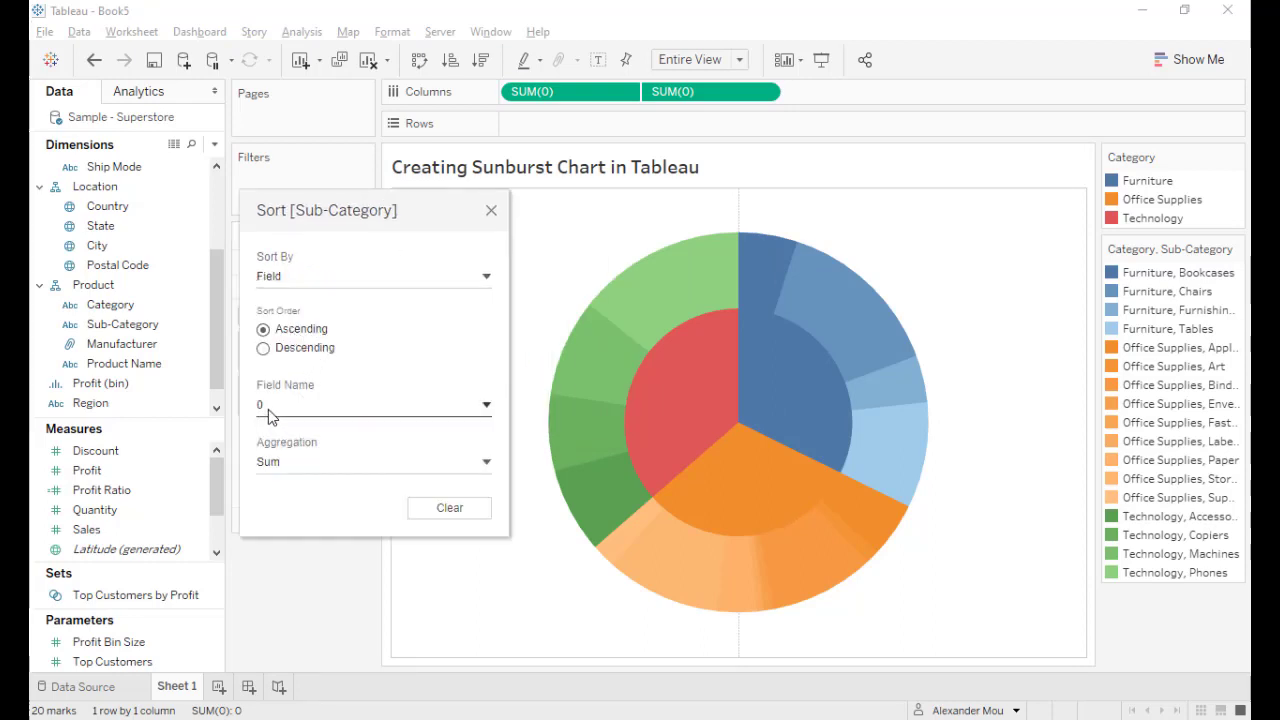
scroll(400, 594, down, 2)
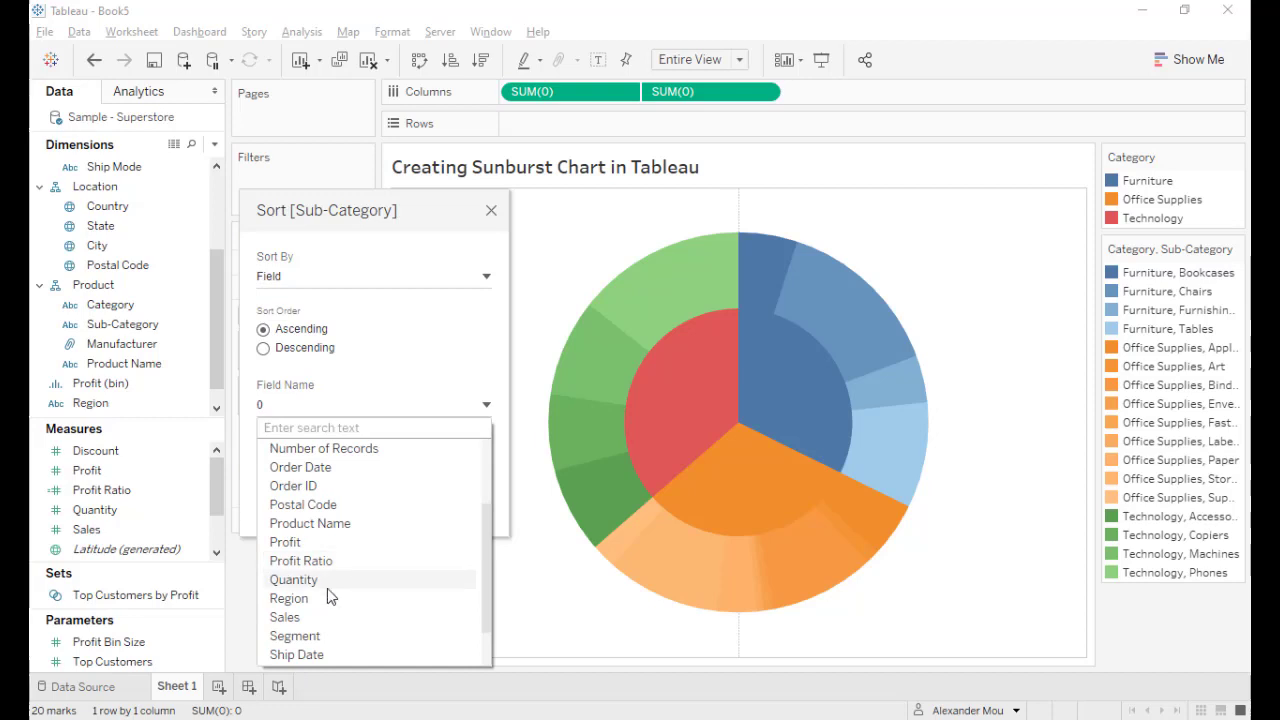
click(313, 615)
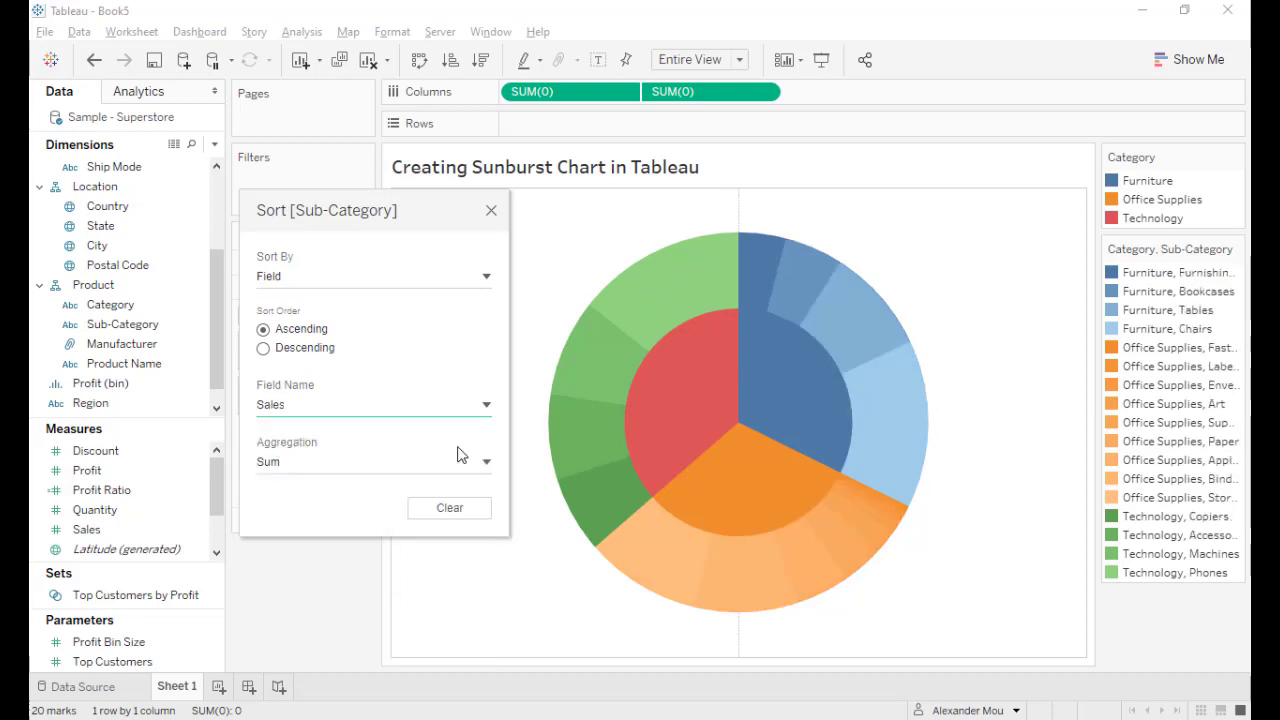
click(491, 210)
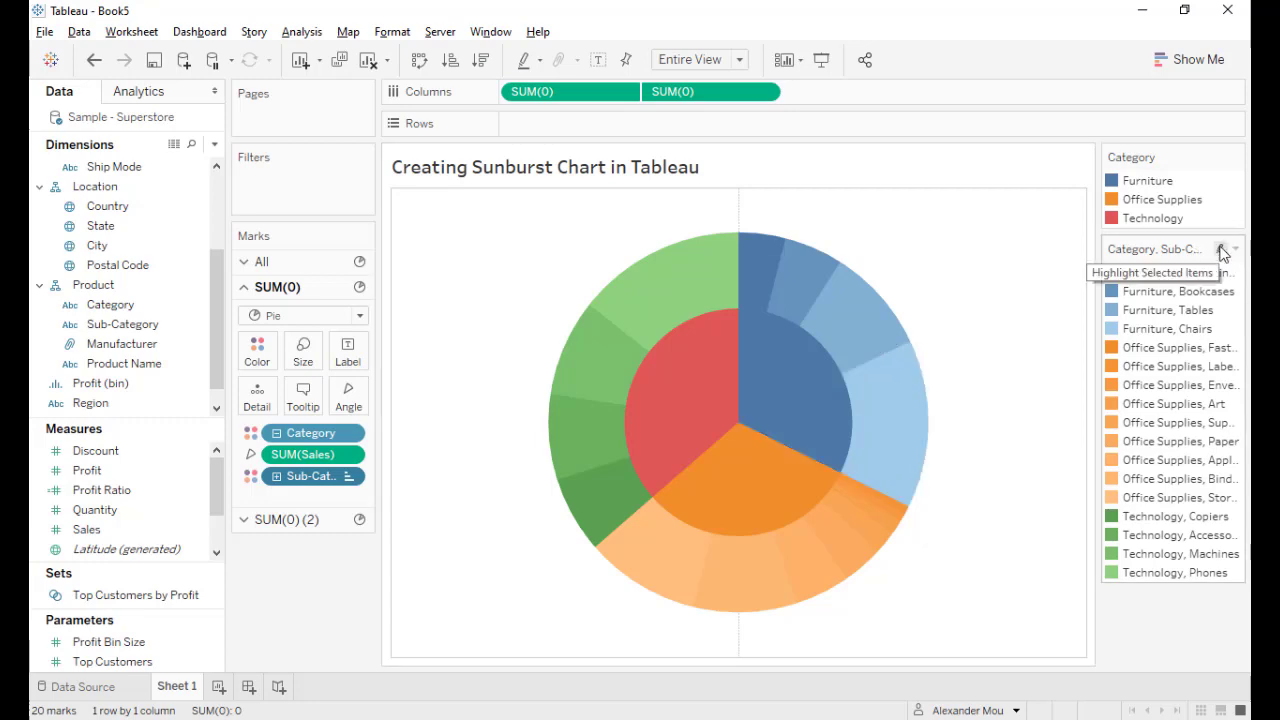
In Edit Colors, assign sequential Blue palette shades to the four Furniture sub-categories and apply
click(1237, 250)
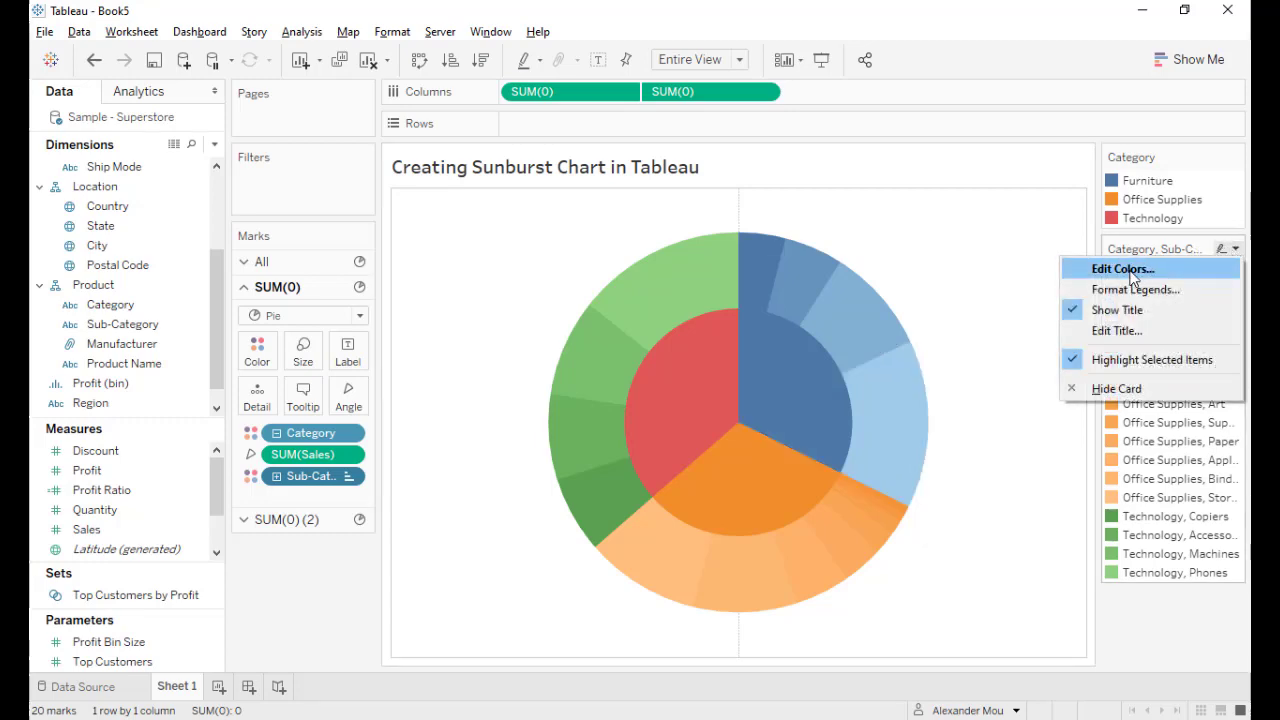
click(1135, 268)
mouse_move(634, 163)
mouse_down()
mouse_move(211, 143)
mouse_move(237, 137)
mouse_up()
click(352, 188)
click(348, 488)
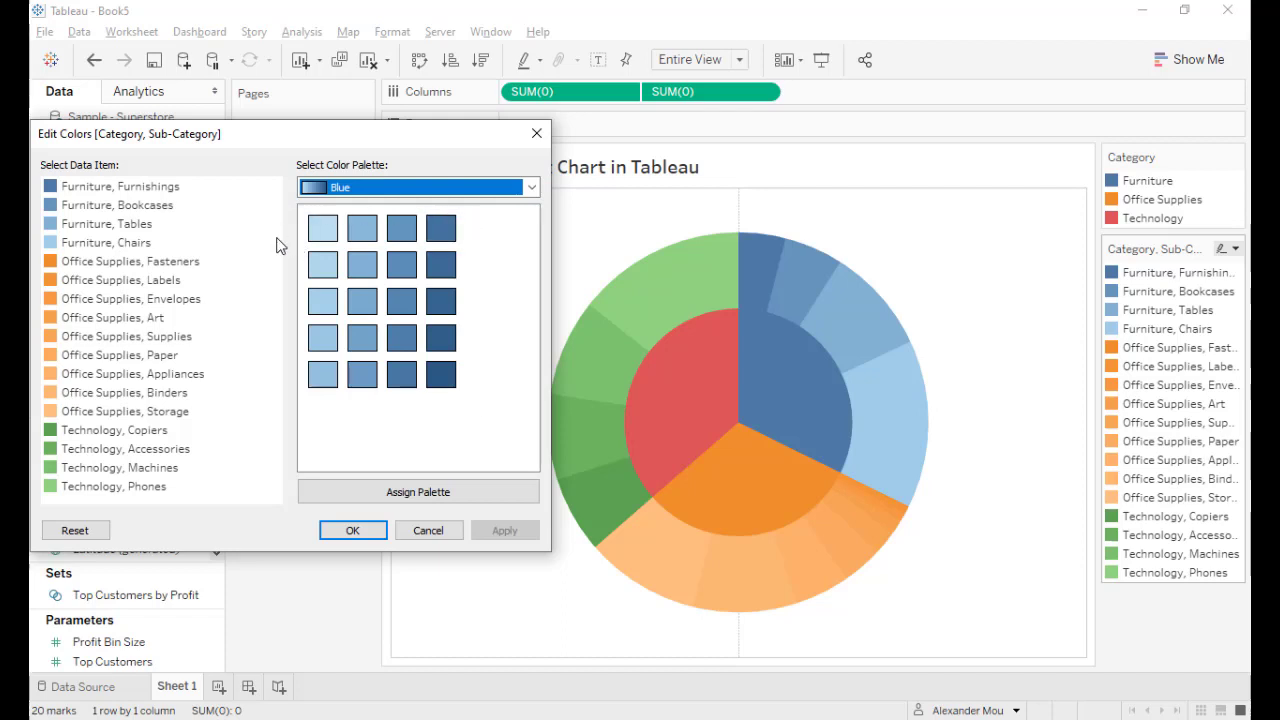
click(165, 186)
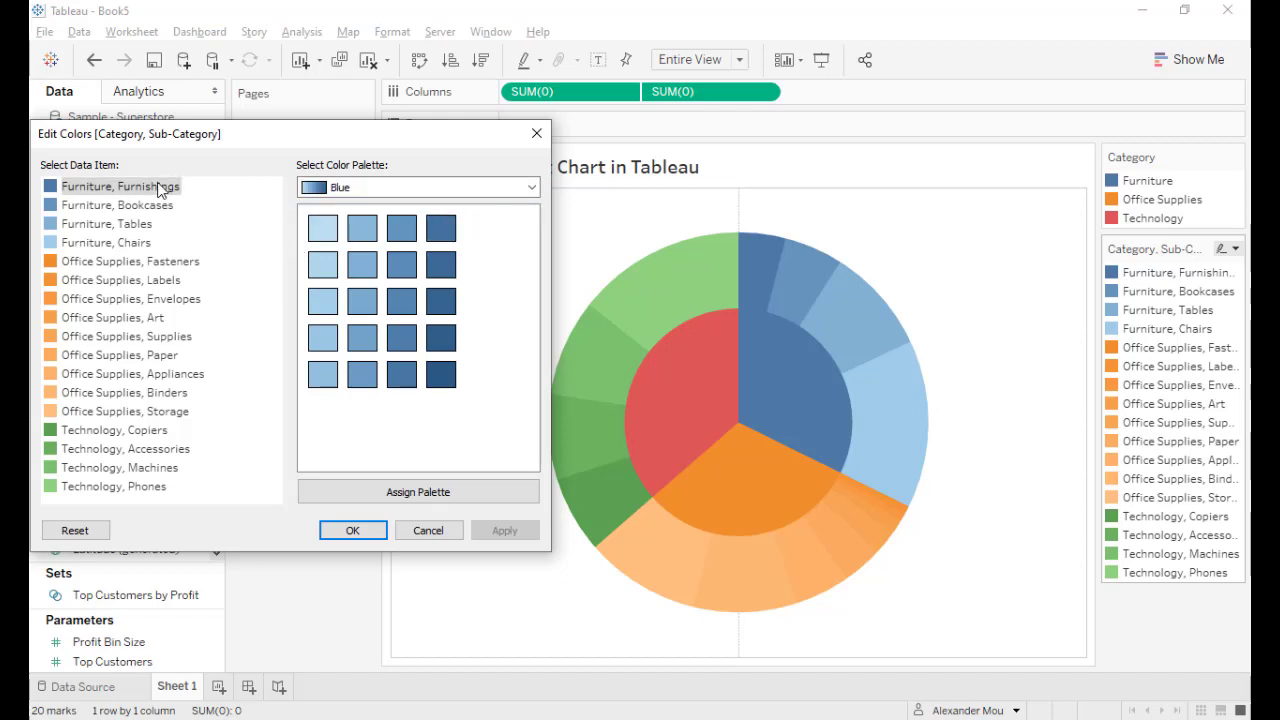
shift+click(131, 242)
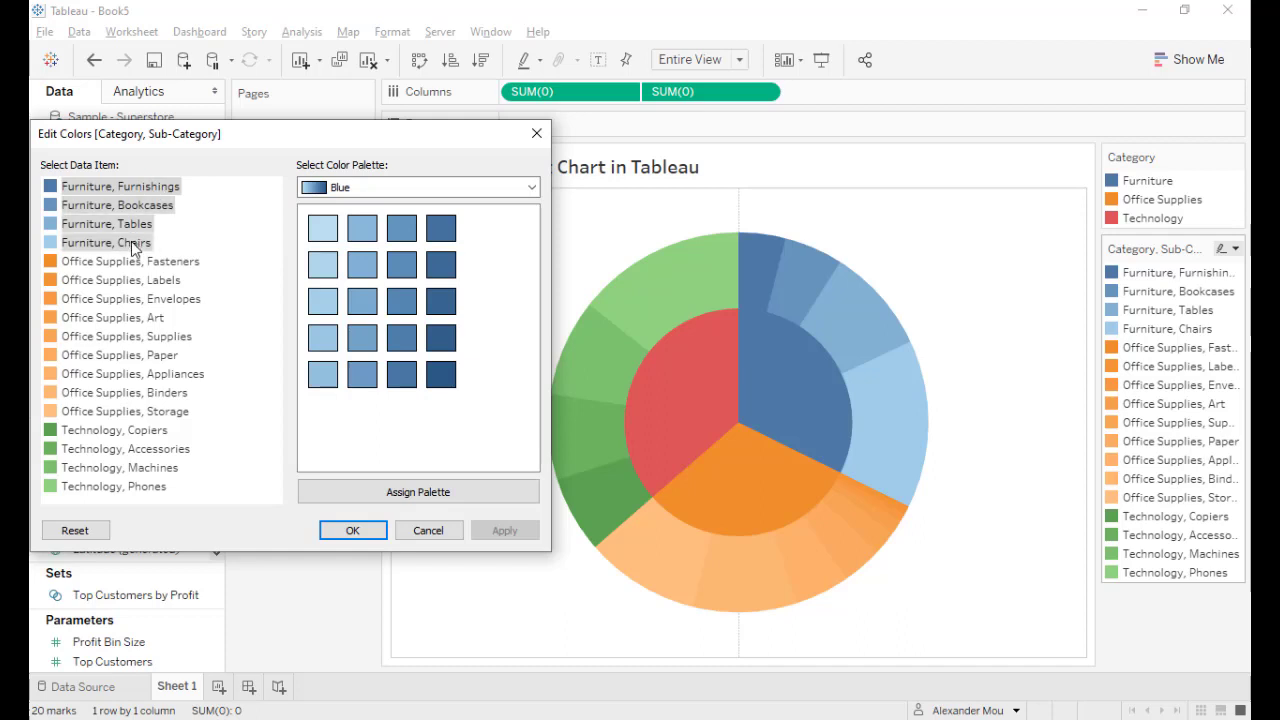
click(365, 492)
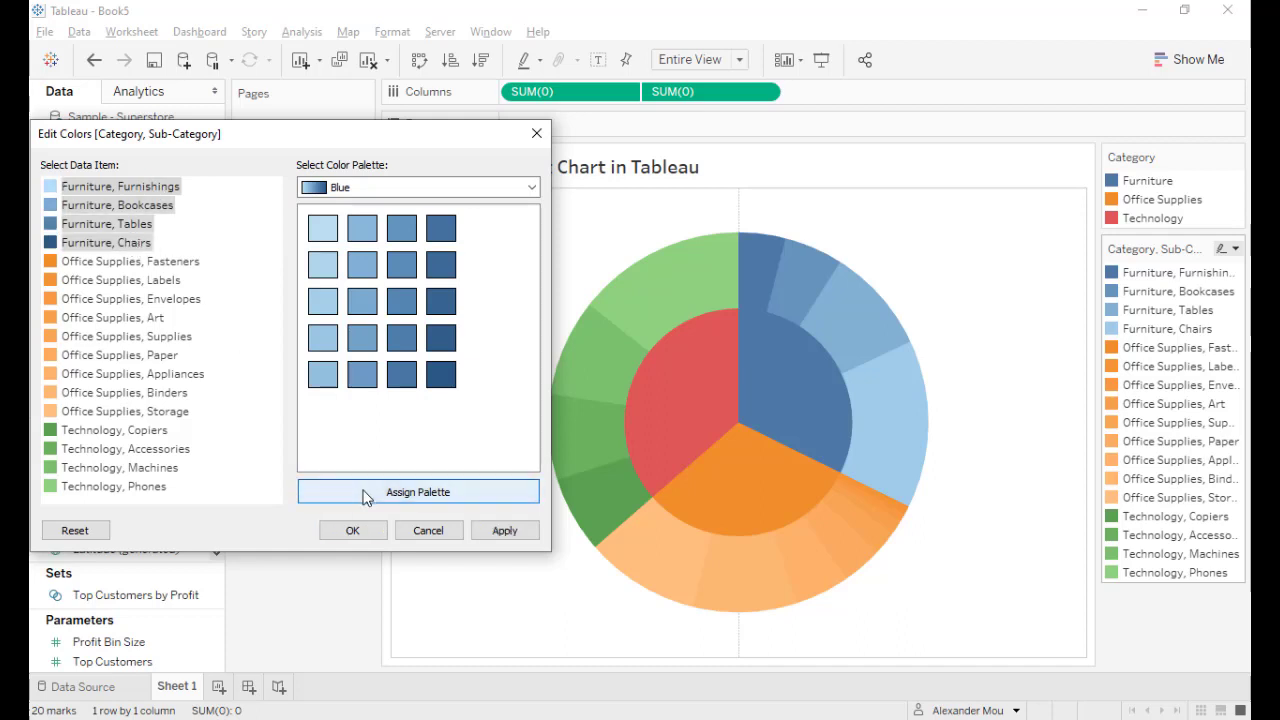
click(510, 533)
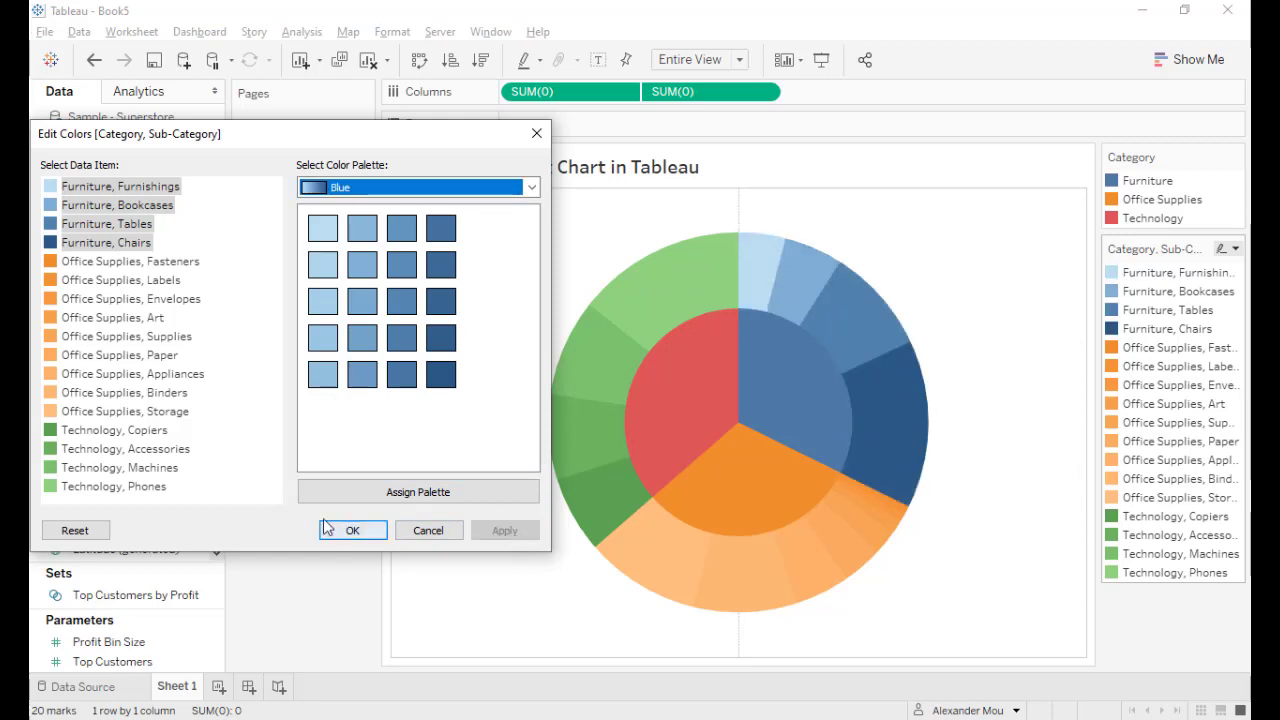
click(80, 263)
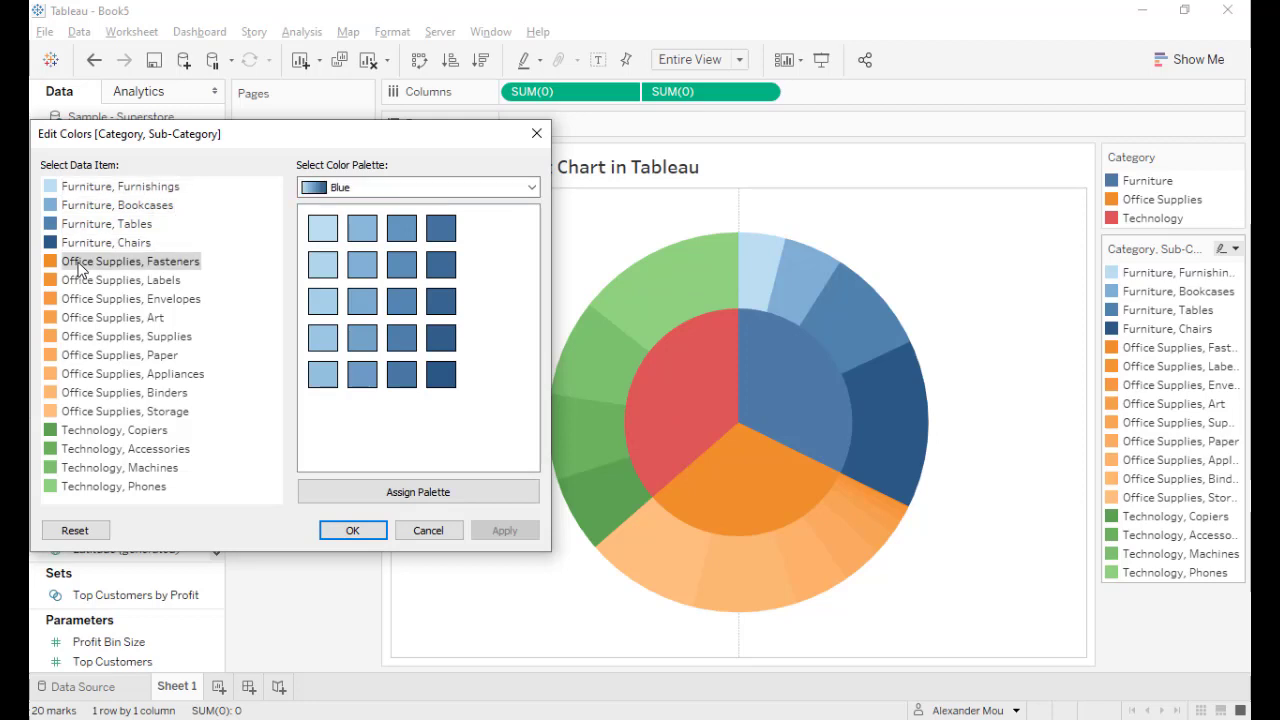
shift+click(105, 412)
Assign the Orange-Gold palette to the Office Supplies sub-categories and apply
click(531, 187)
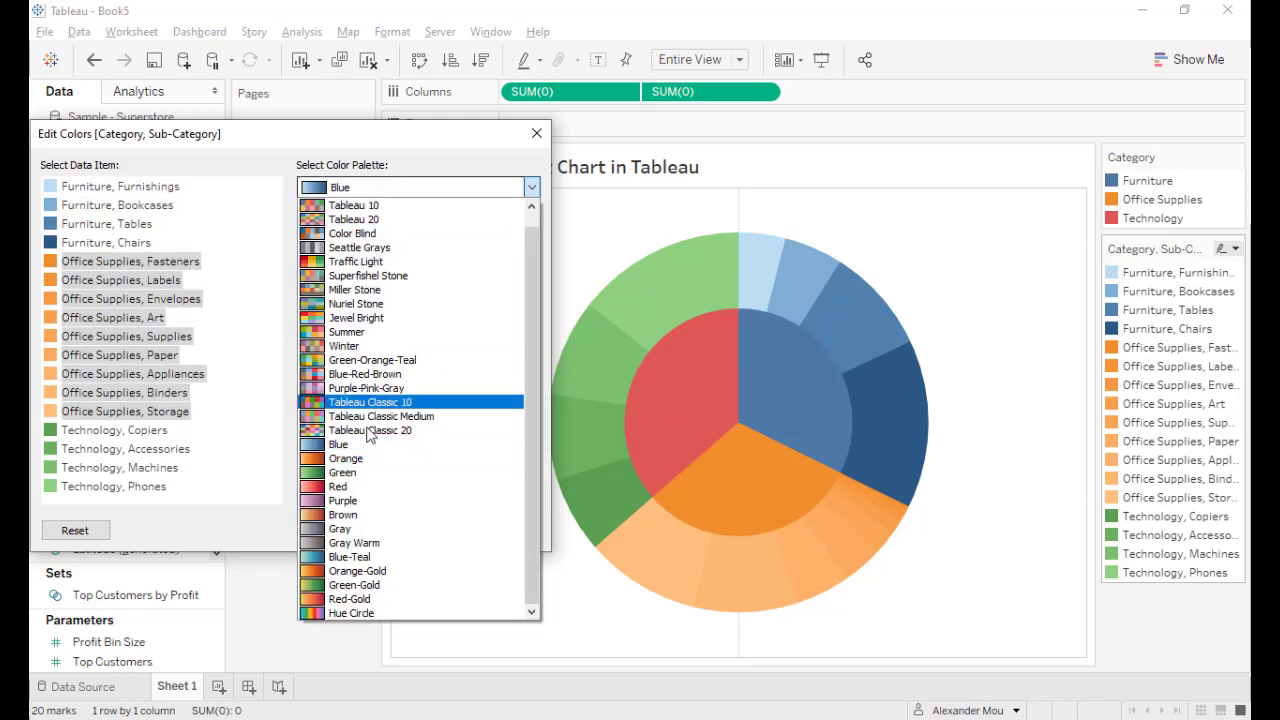
click(358, 571)
click(426, 491)
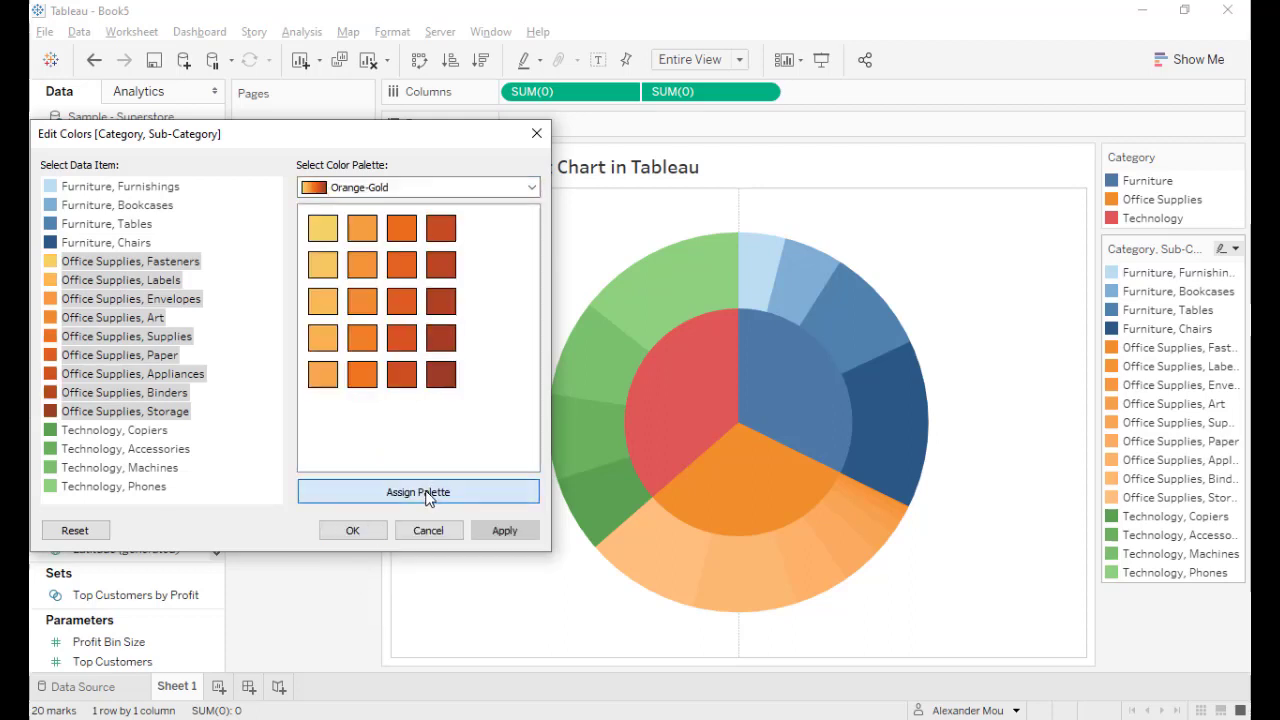
click(503, 531)
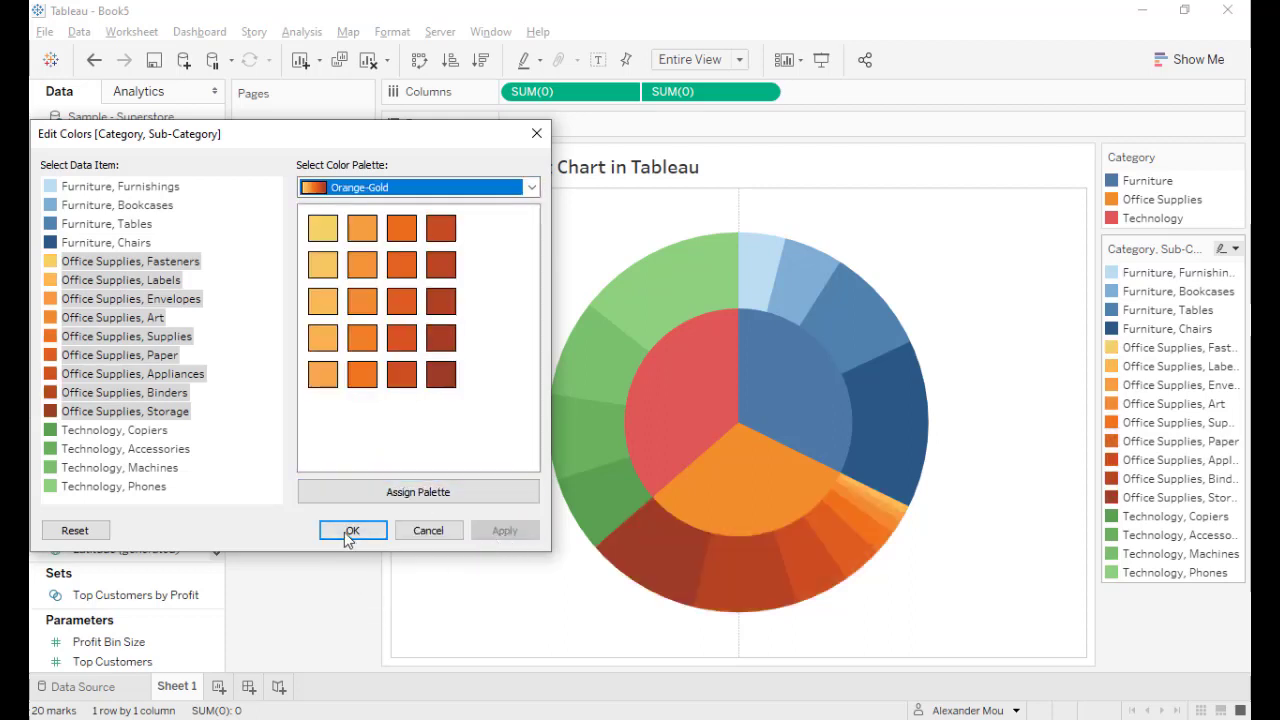
Assign the Red palette to the four Technology sub-categories, apply, and confirm with OK
click(100, 432)
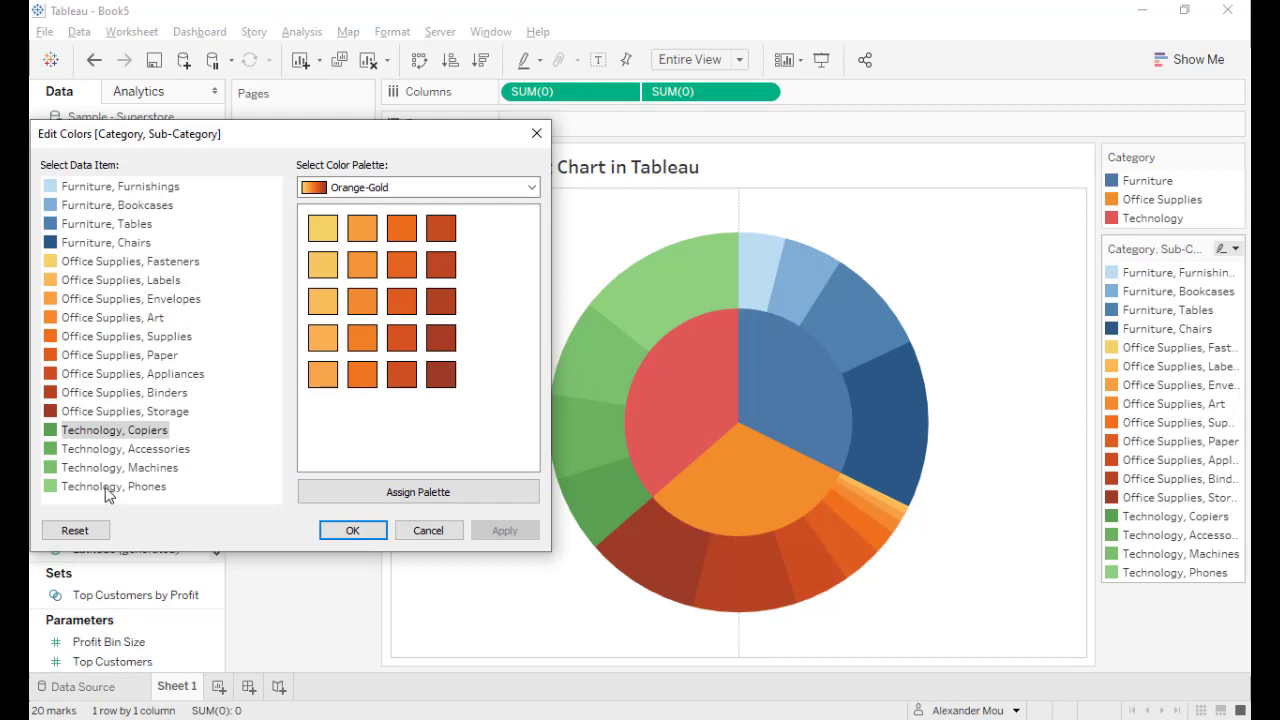
shift+click(100, 490)
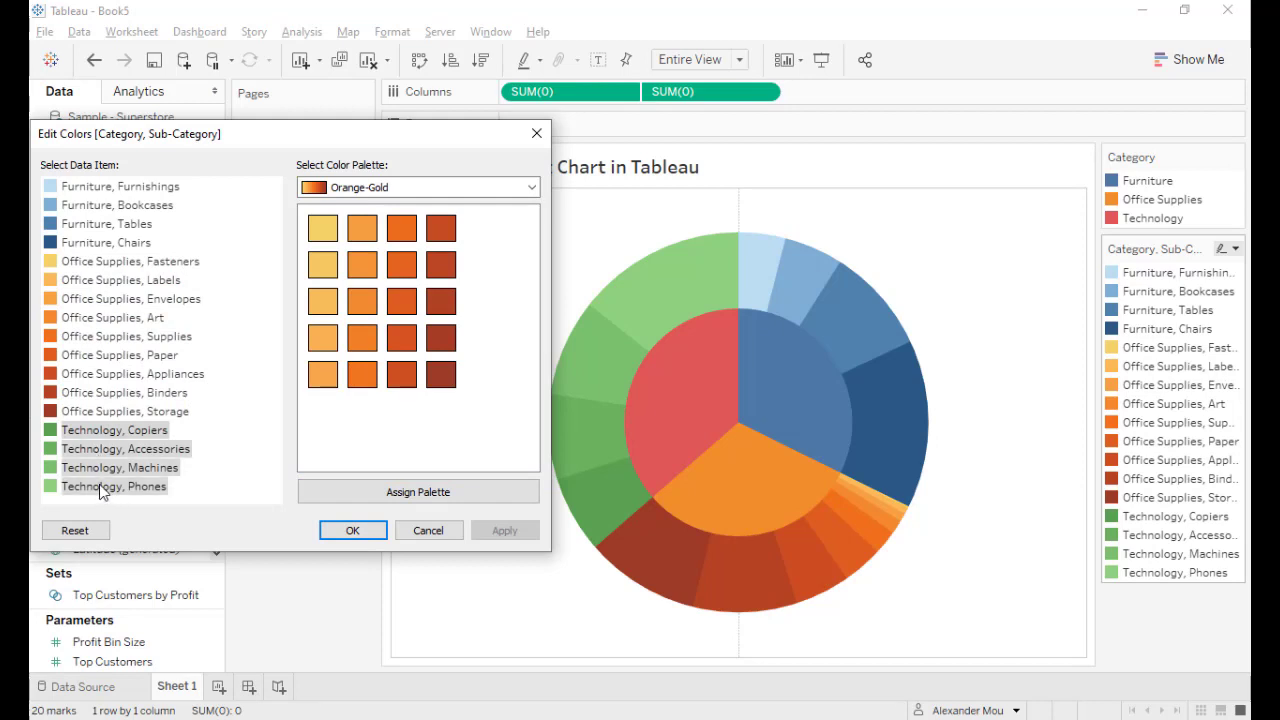
click(344, 191)
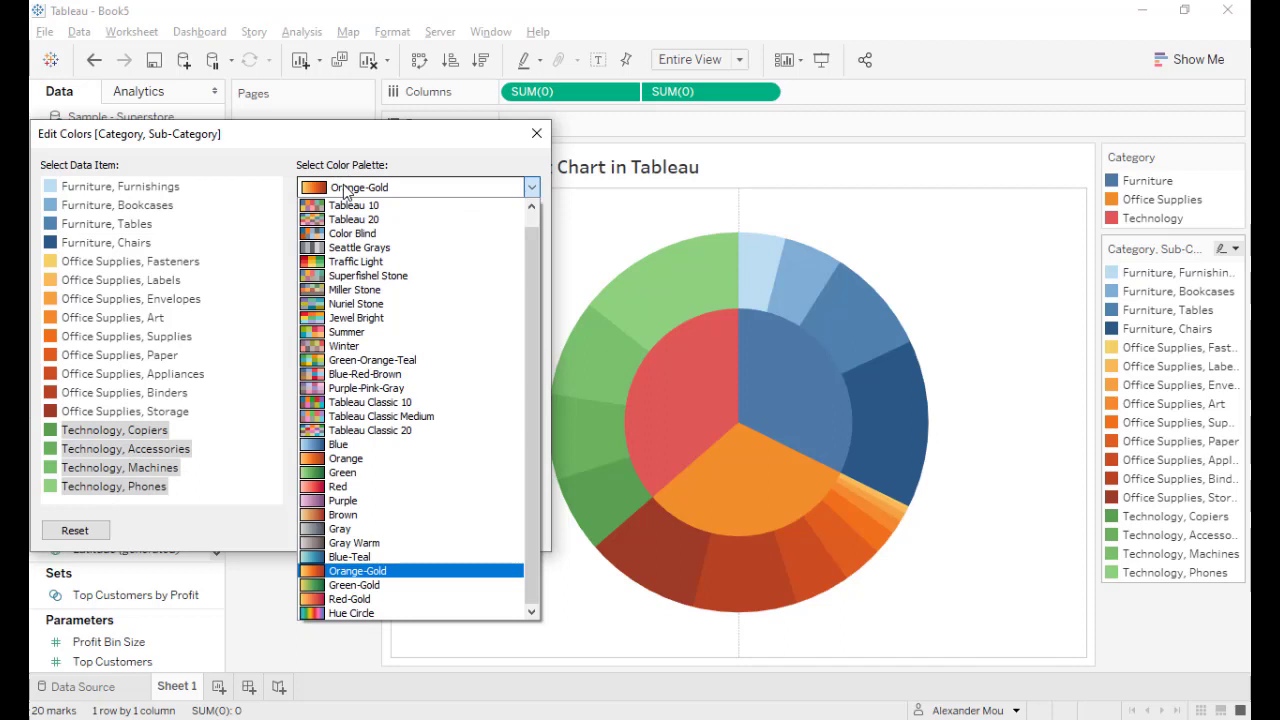
click(336, 488)
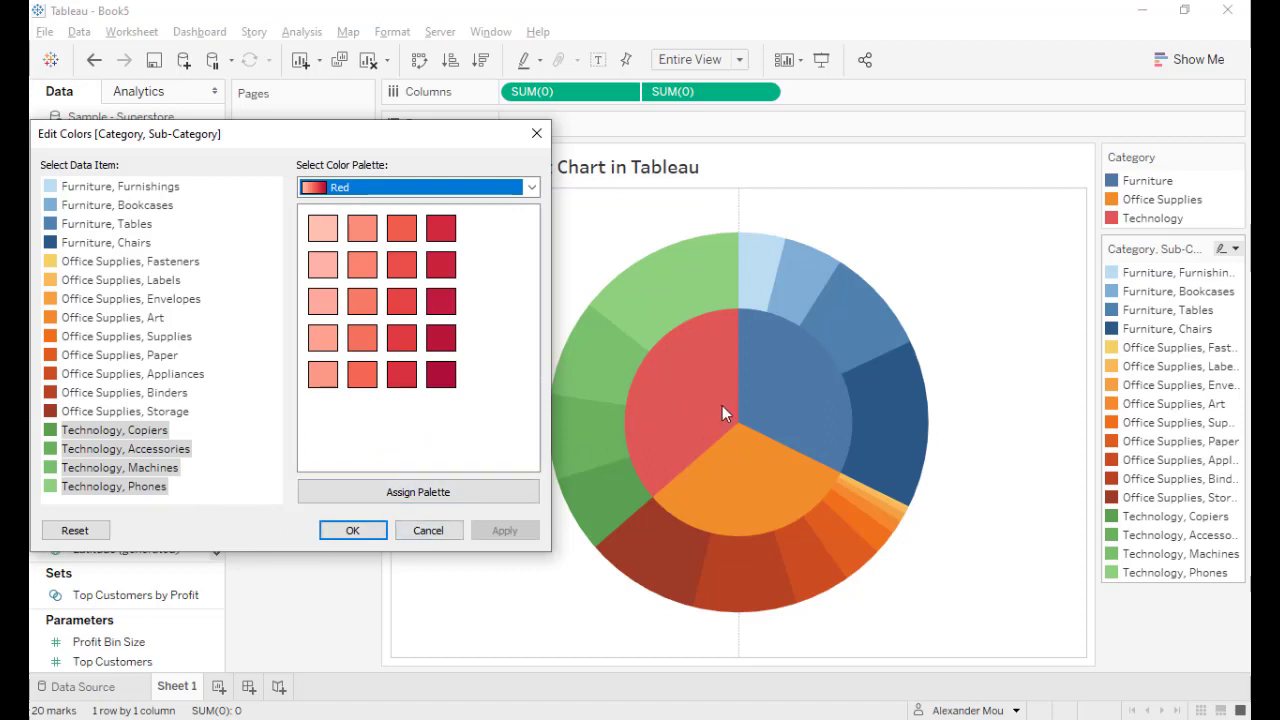
click(440, 492)
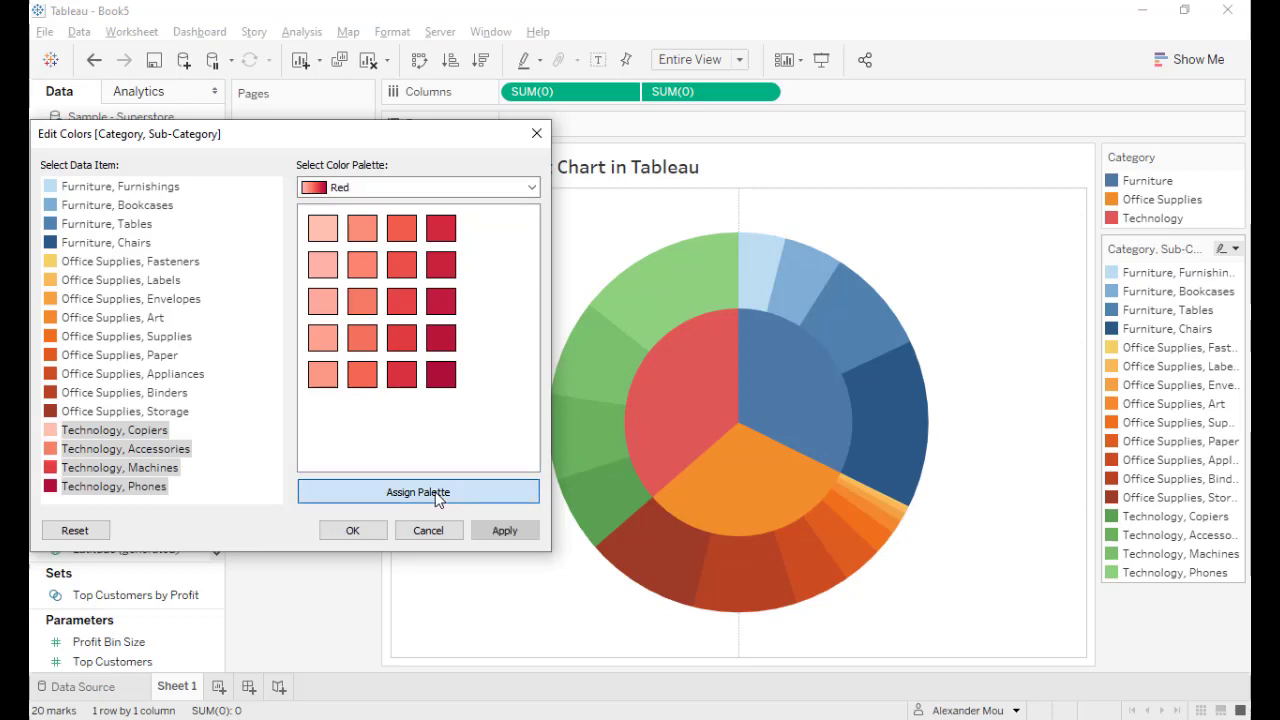
click(505, 531)
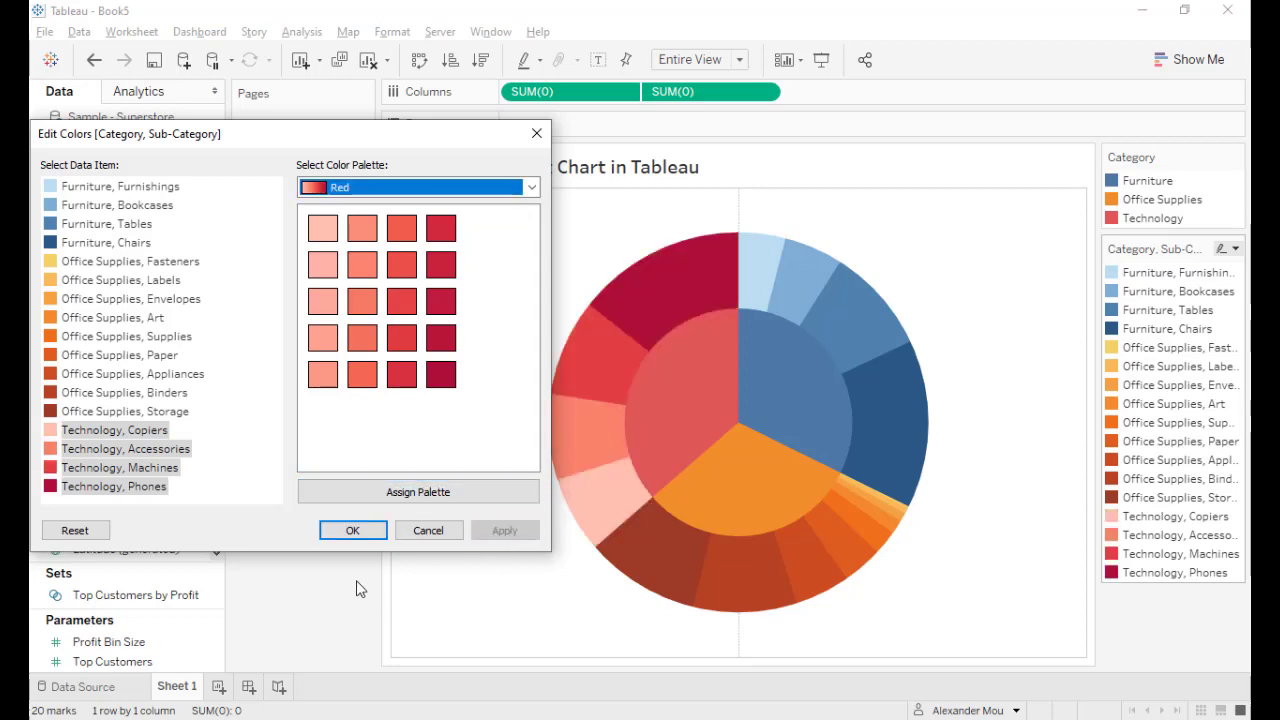
click(348, 531)
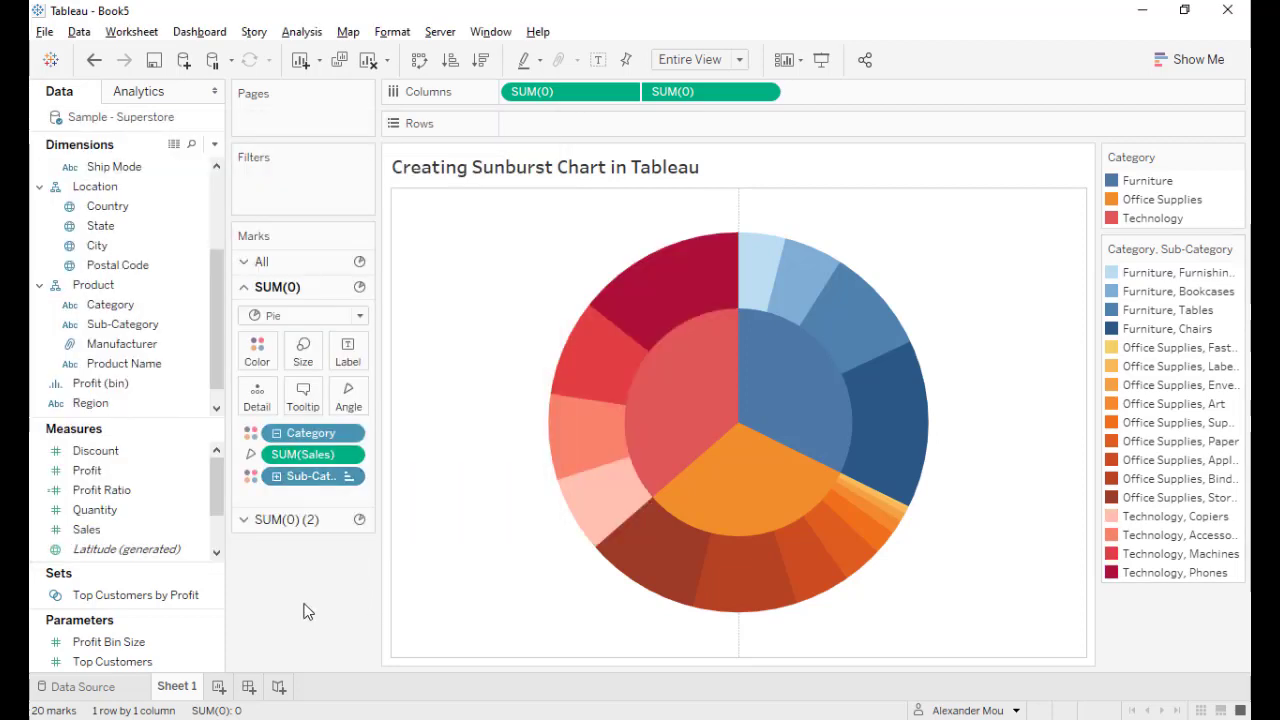
Sort Sub-Category by the field Sales (Sum), descending
right_click(312, 476)
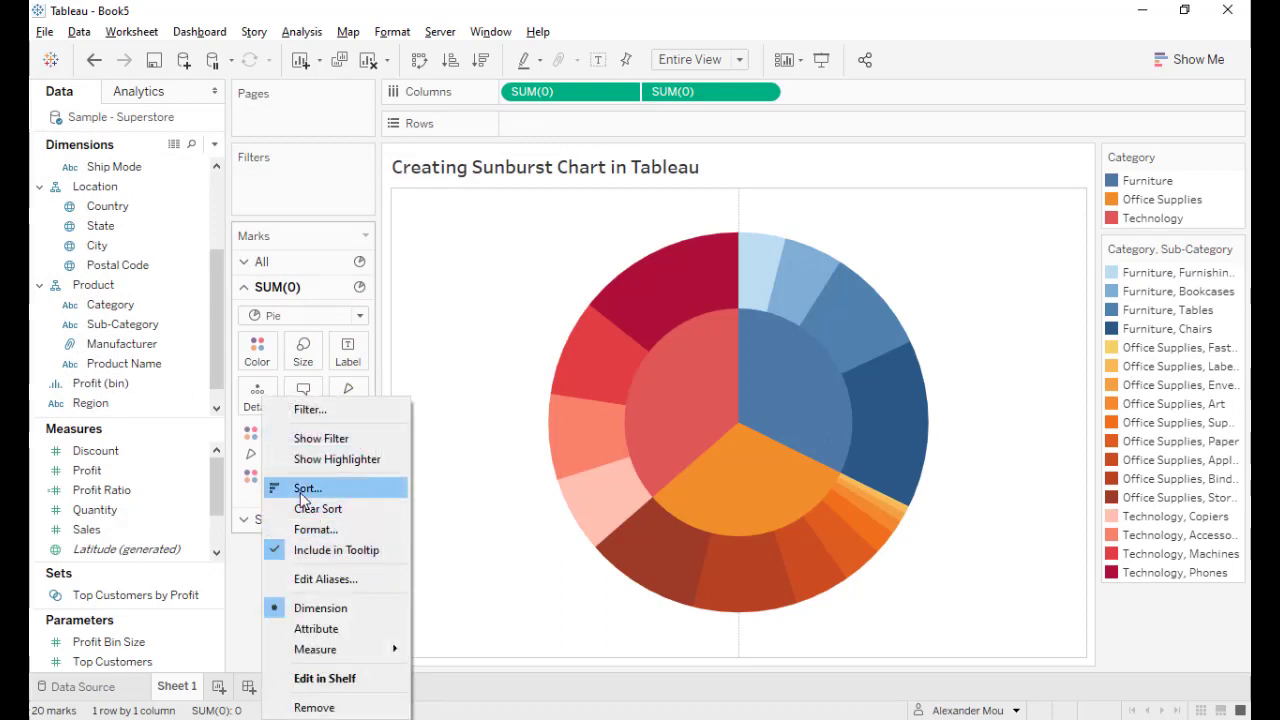
click(416, 493)
drag(623, 185, 267, 190)
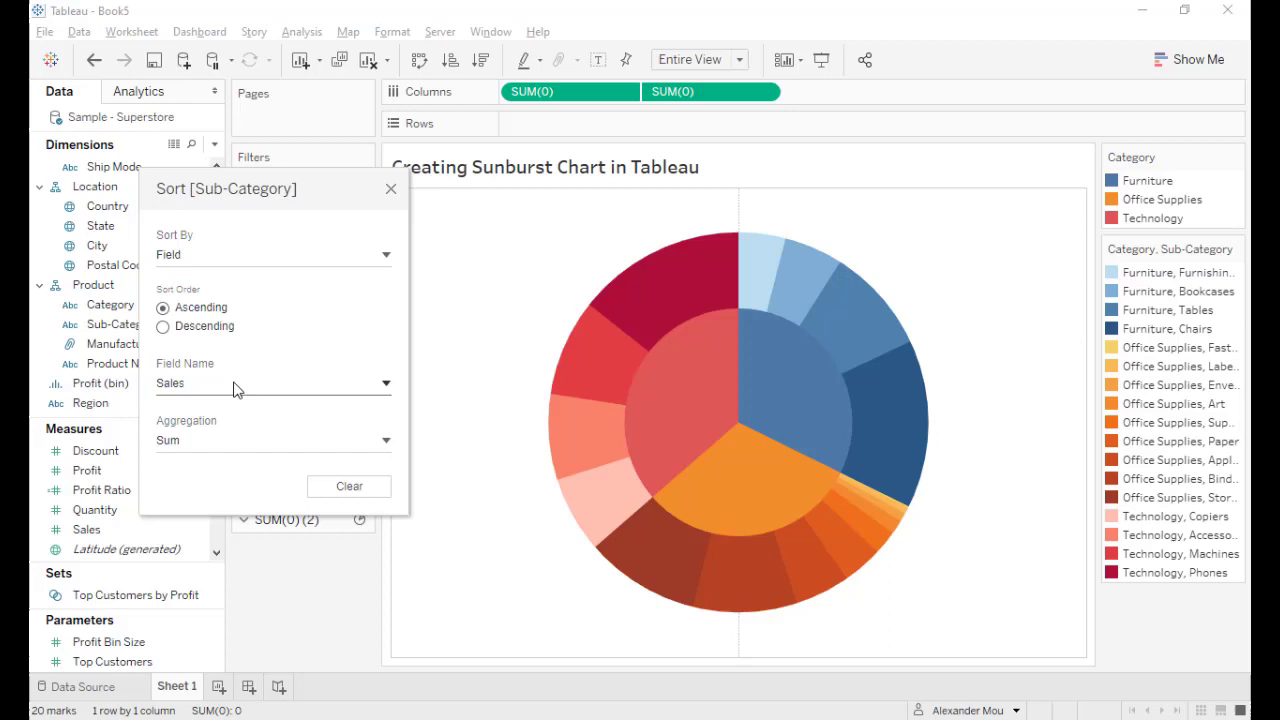
click(162, 327)
click(390, 190)
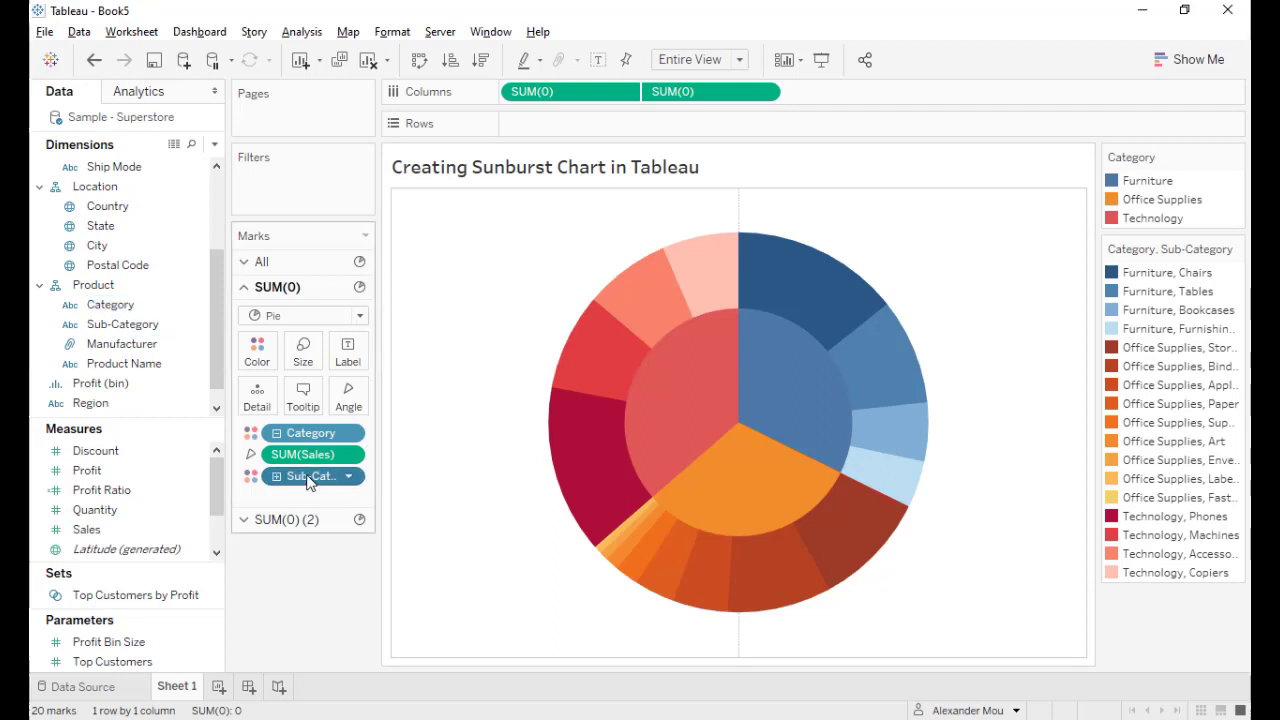
Label the outer ring with Sub-Category names and the inner pie with Category names
drag(308, 481, 354, 347)
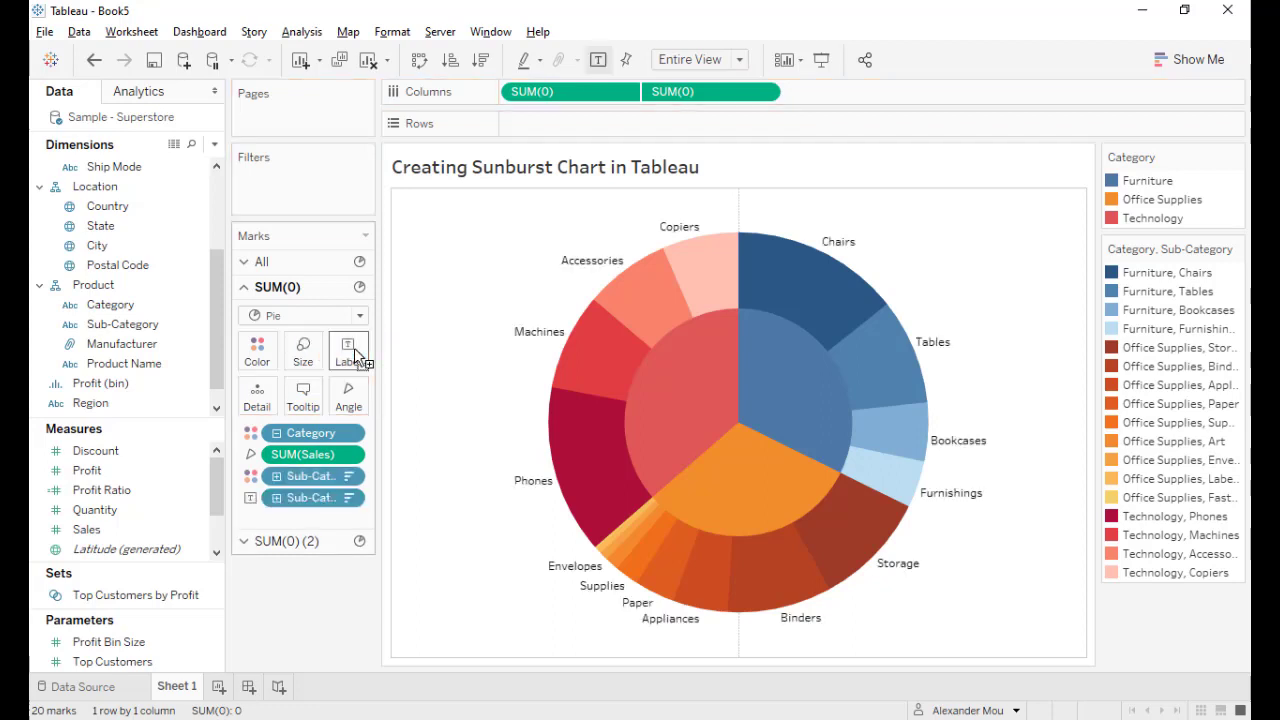
click(309, 541)
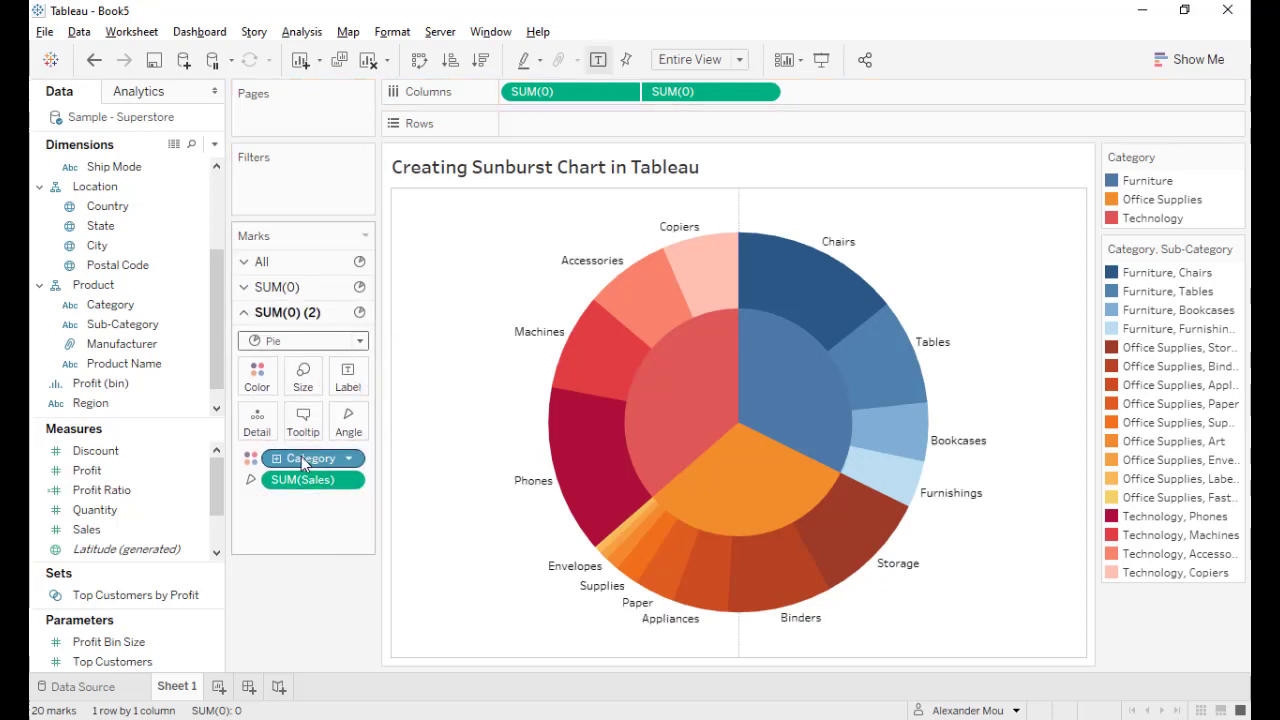
drag(301, 456, 339, 378)
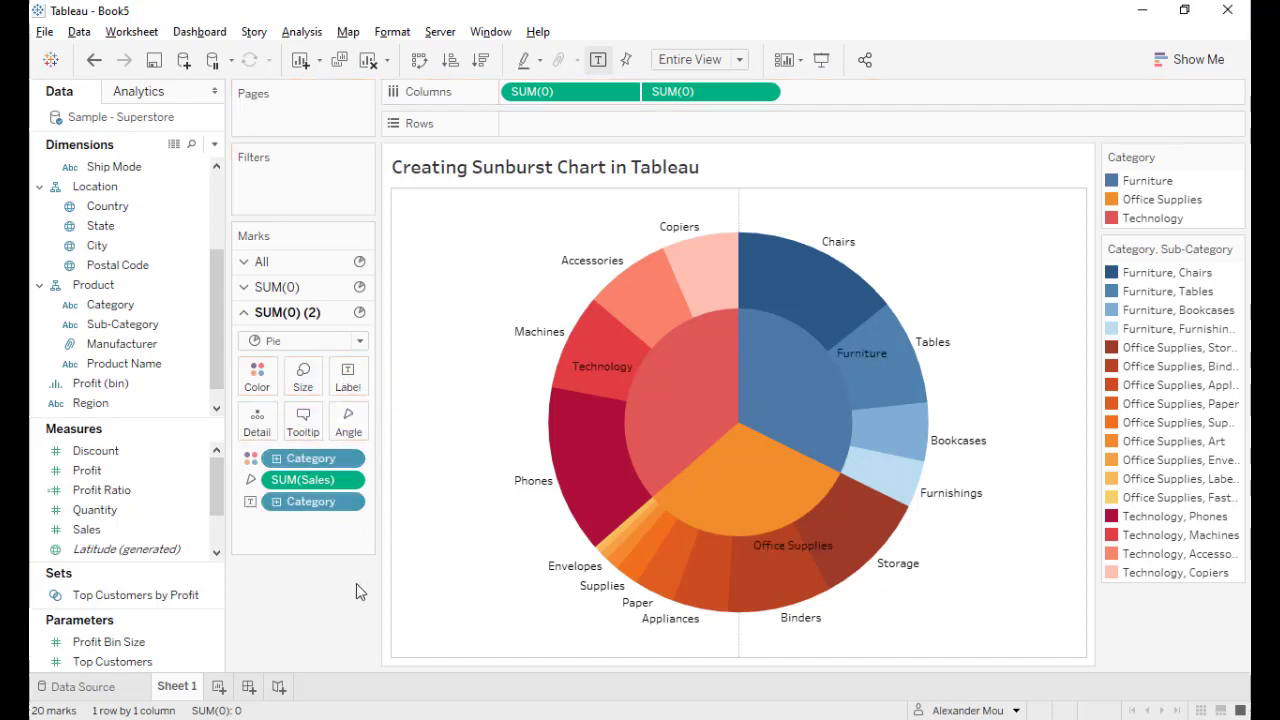
Move the Furniture, Technology and Office Supplies labels inside their inner pie slices
click(868, 360)
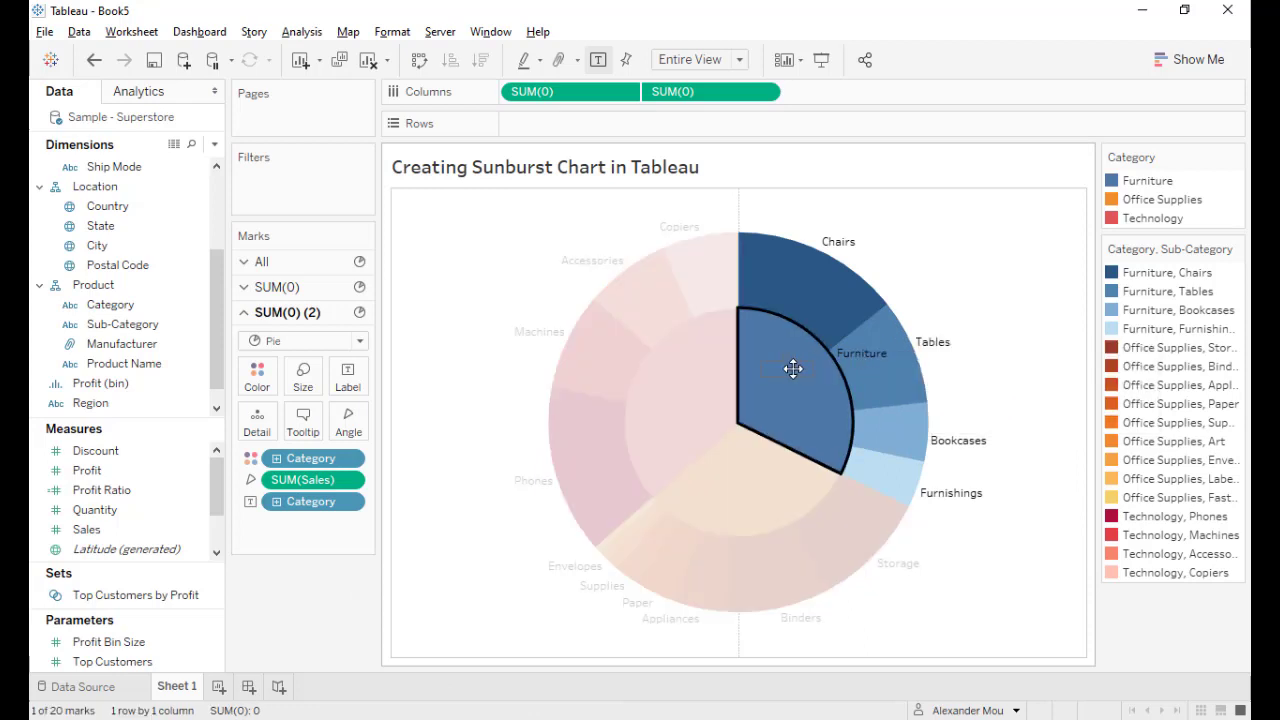
click(1045, 383)
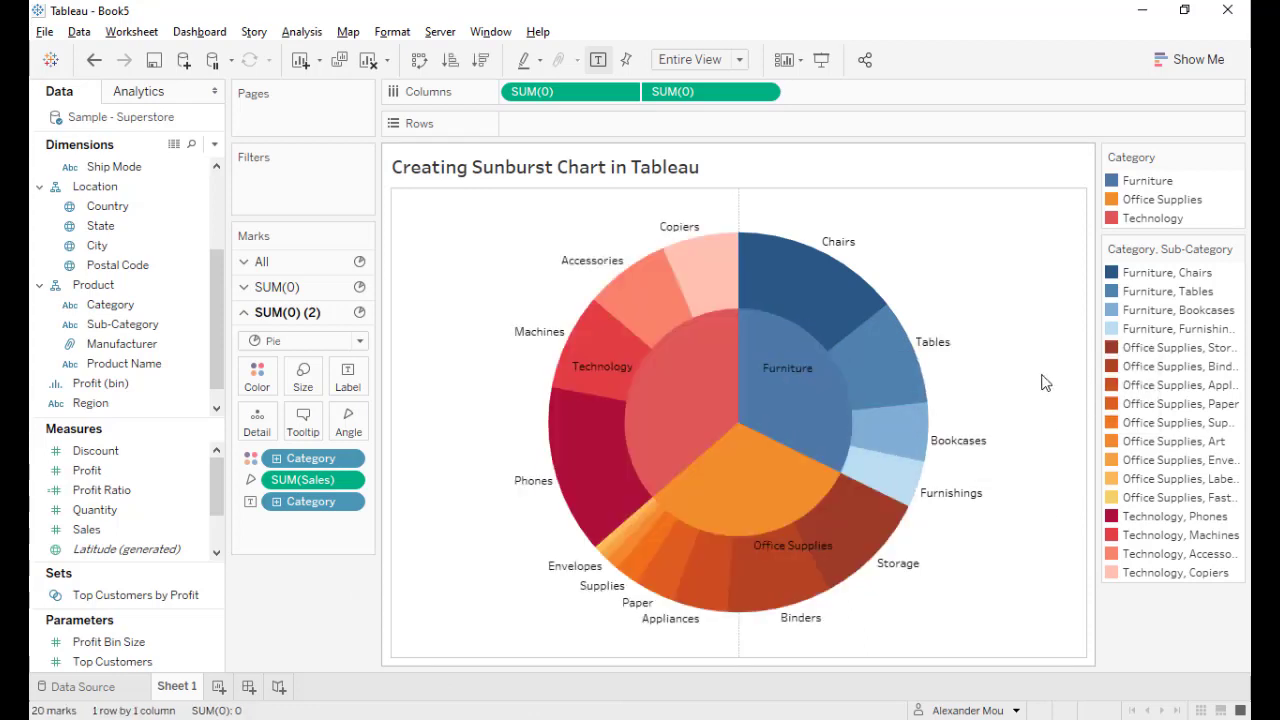
mouse_move(664, 376)
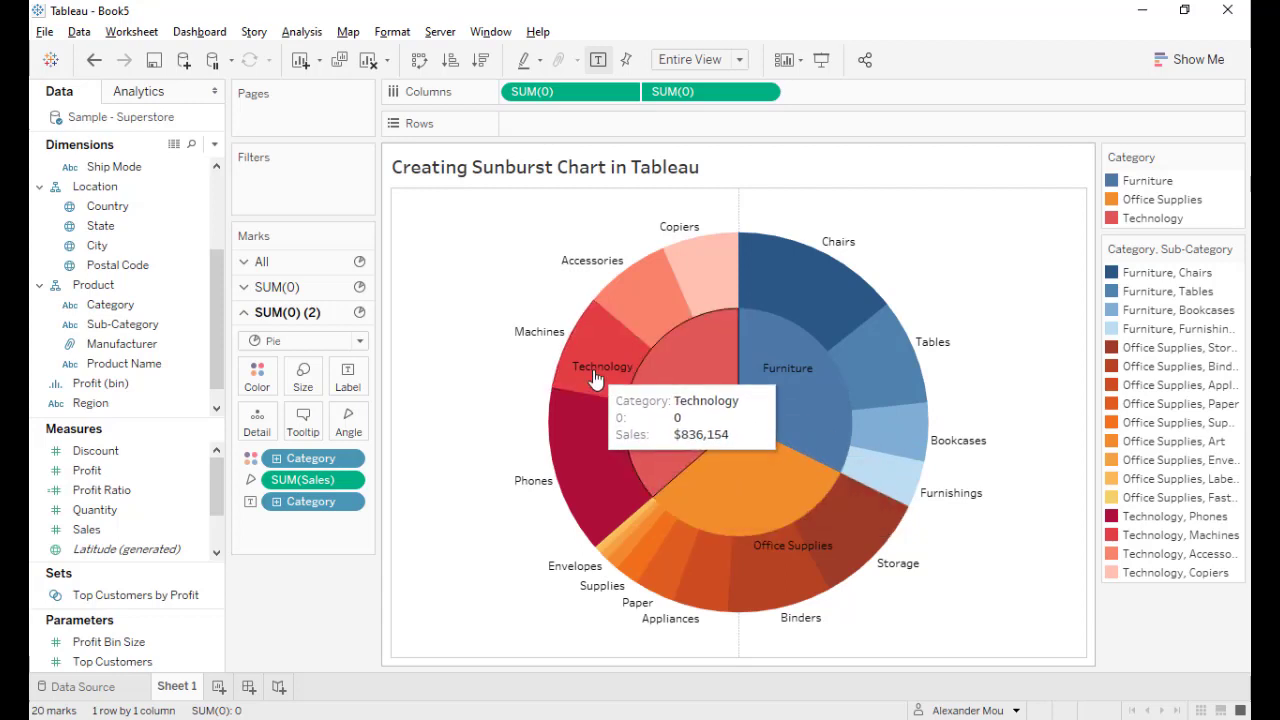
click(594, 374)
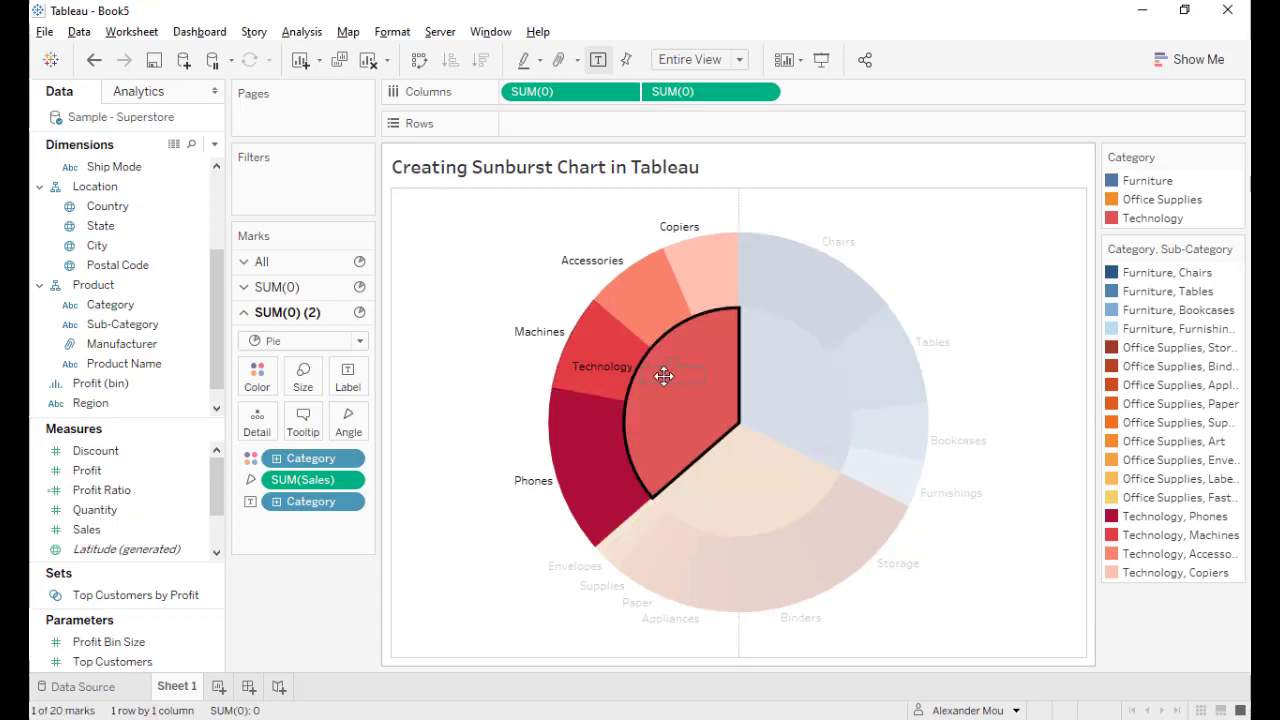
click(1032, 376)
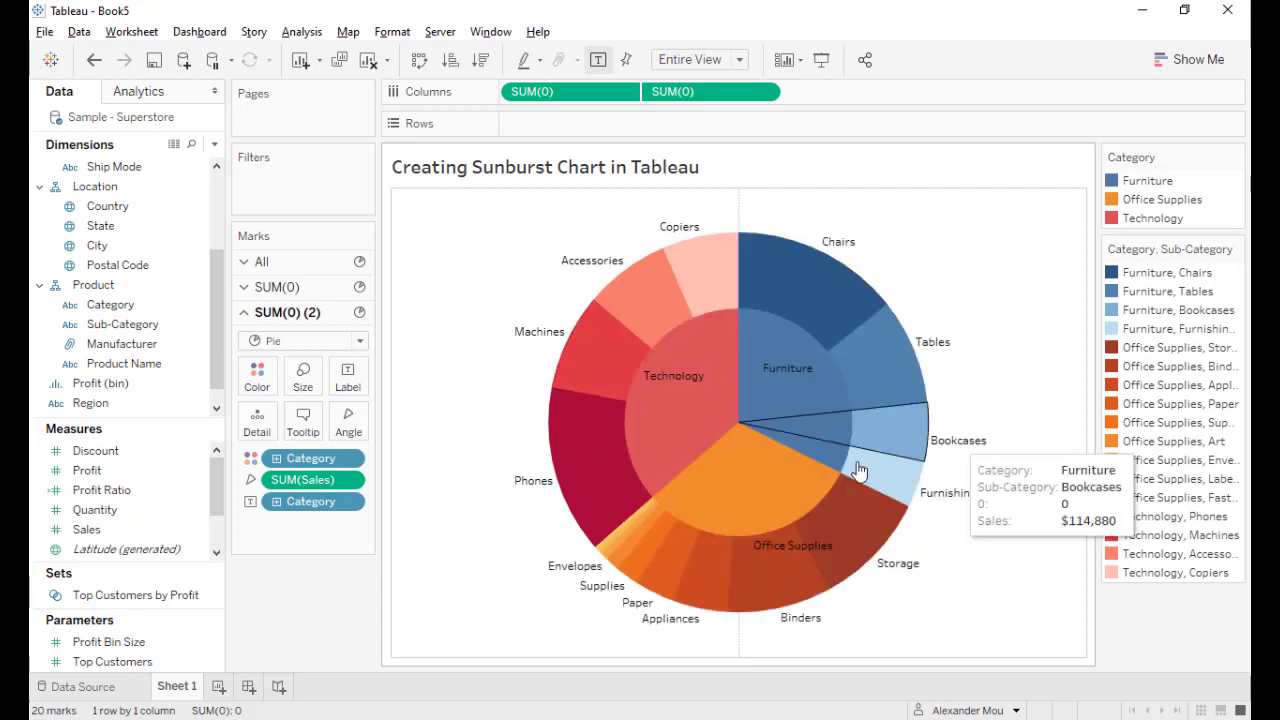
click(762, 525)
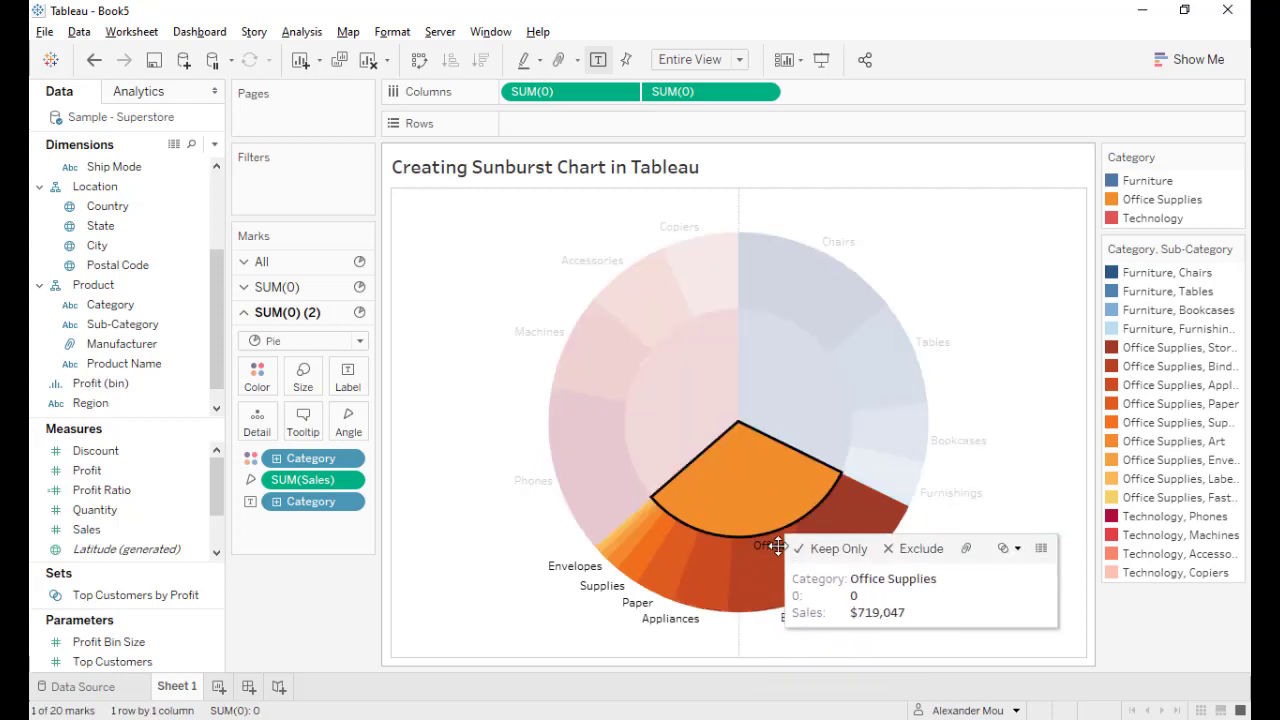
drag(740, 503, 741, 503)
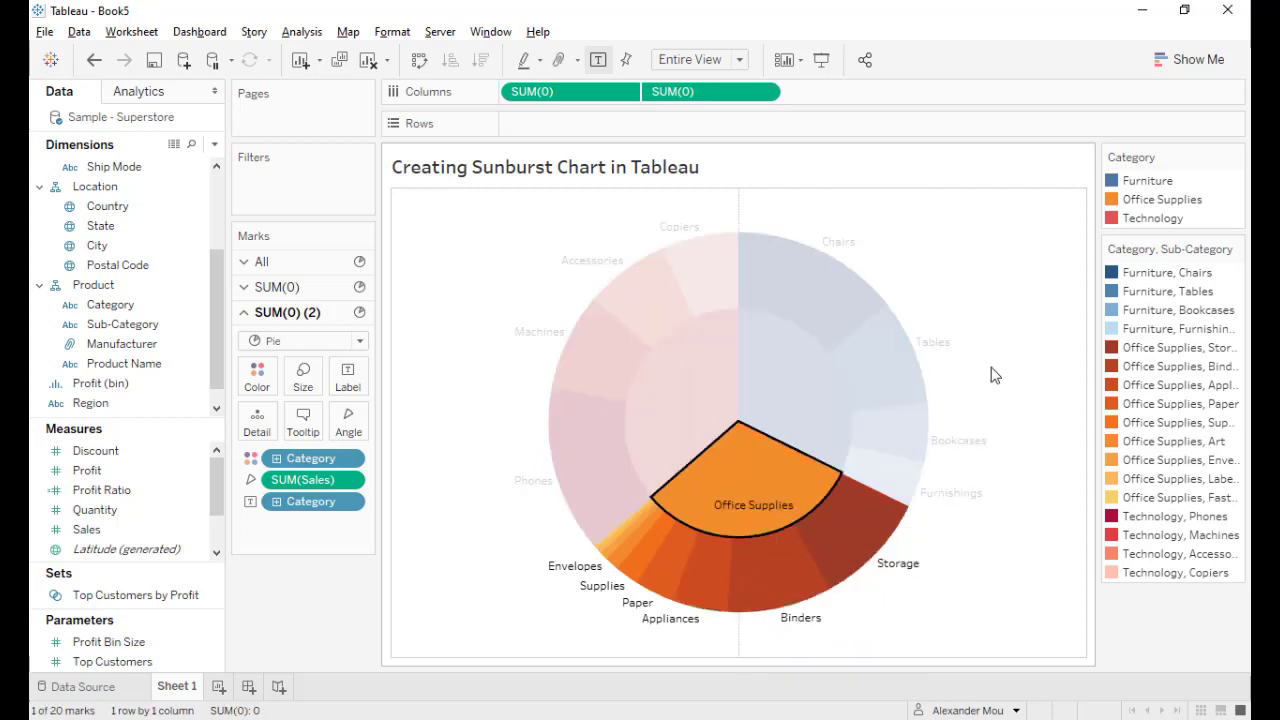
click(1037, 358)
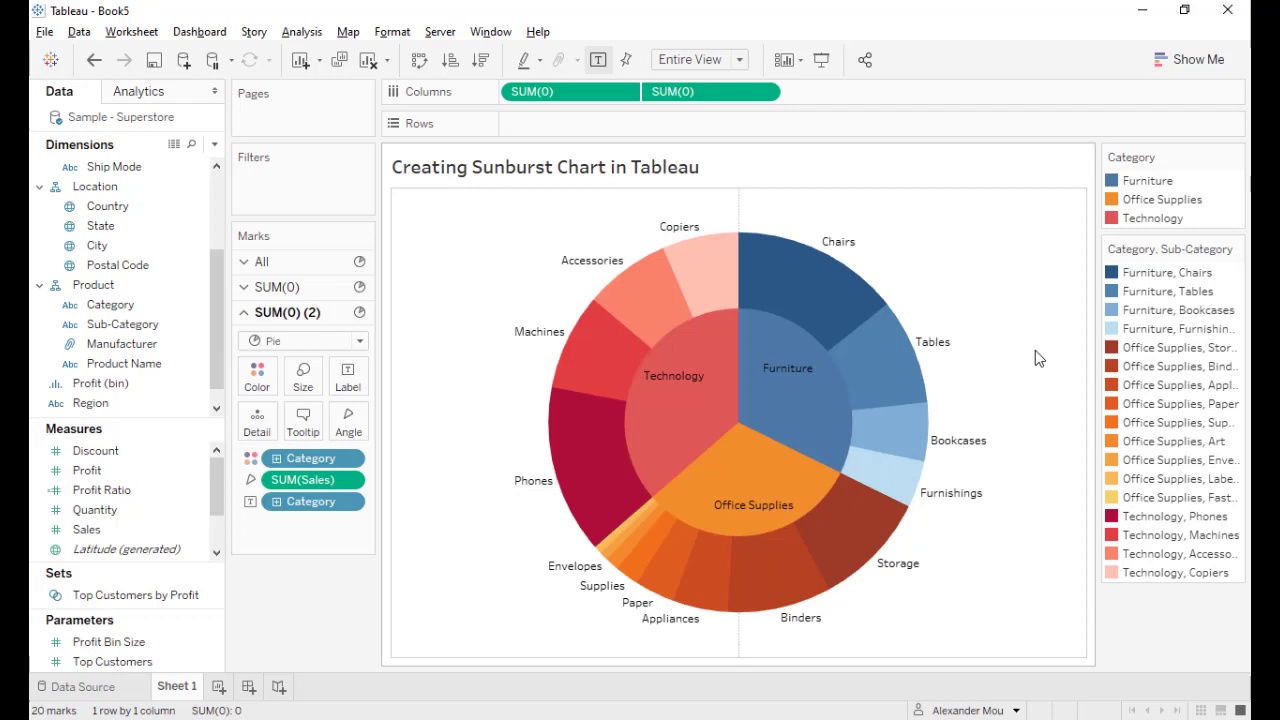